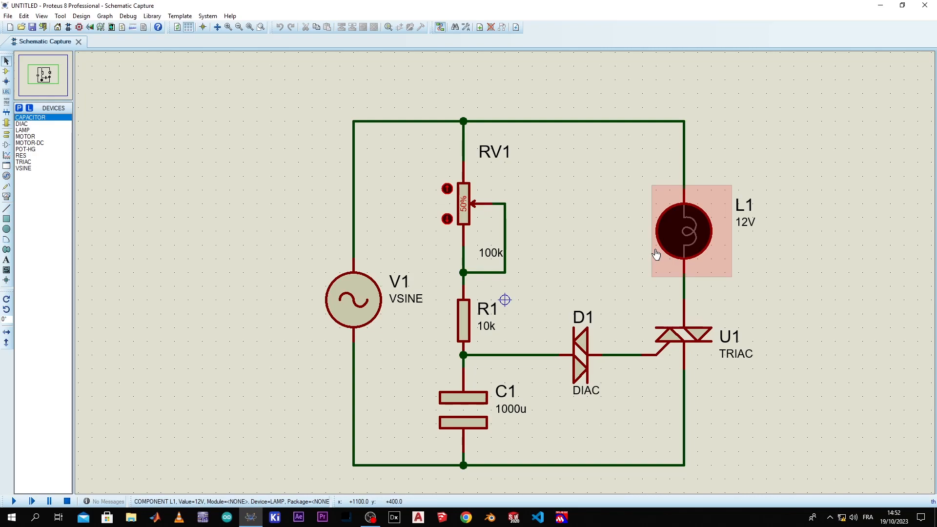
Step: Set the amplitude of sine source V1 to 311.11 and its frequency to 5
scroll(656, 252, "down", 2)
scroll(566, 260, "up", 2)
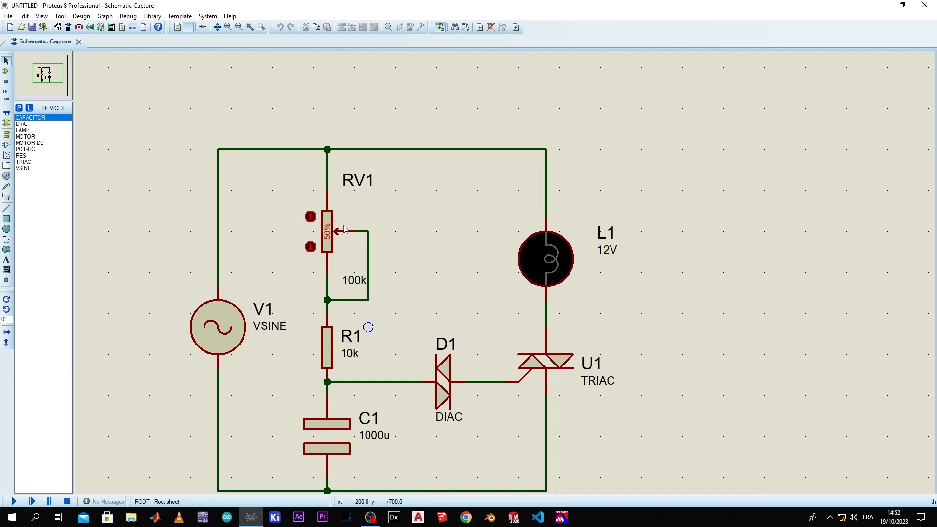
left_click(218, 326)
double_click(218, 324)
double_click(440, 222)
type("311.11")
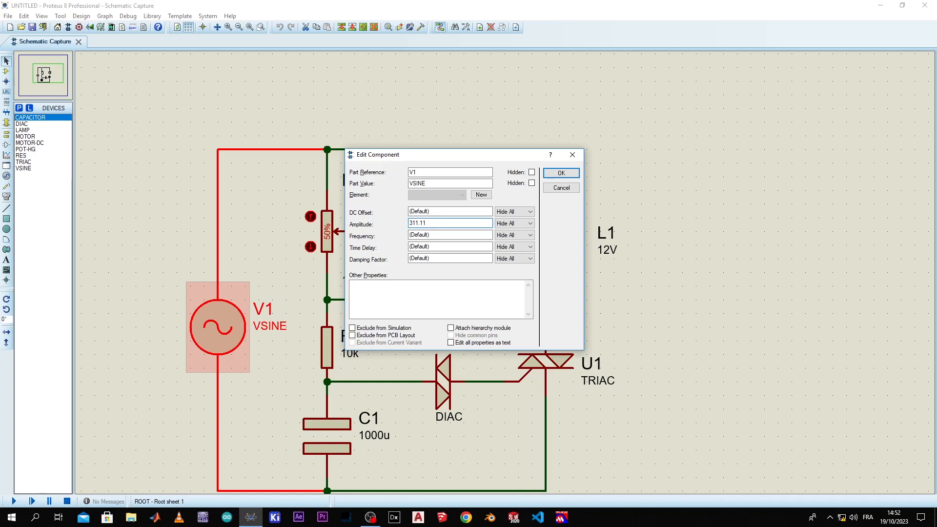
key("Tab")
type("5")
key("Return")
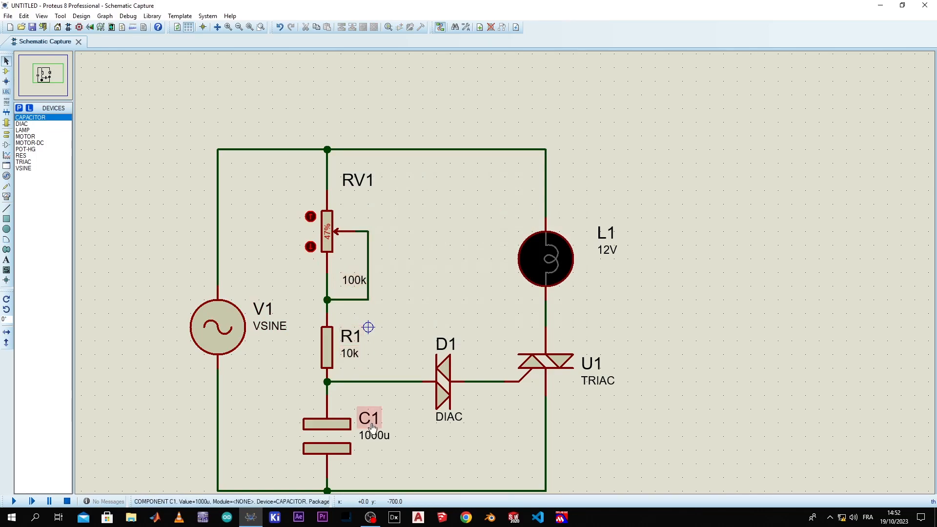
Step: Set capacitor C1's capacitance to 0u330 and its working voltage to 400V
double_click(326, 436)
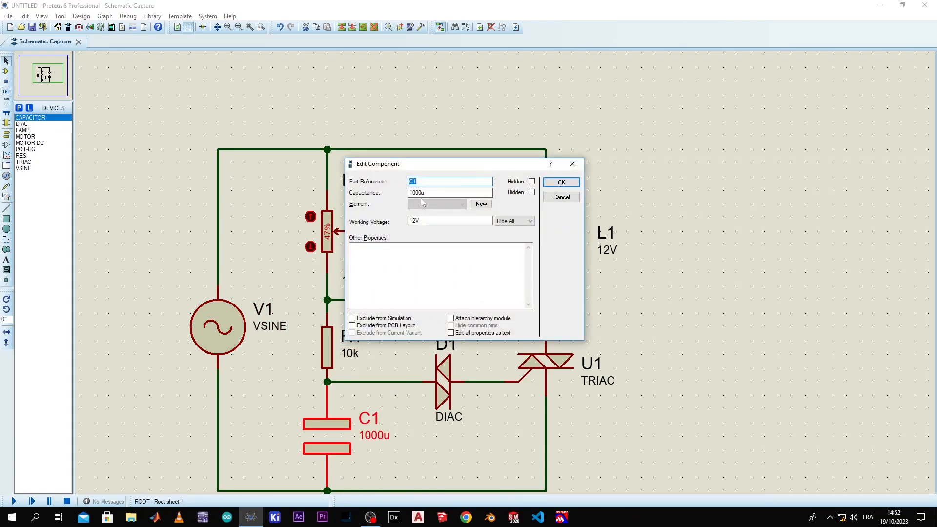
left_click_drag(419, 192, 386, 194)
type("330")
left_click_drag(418, 221, 405, 228)
type("400V")
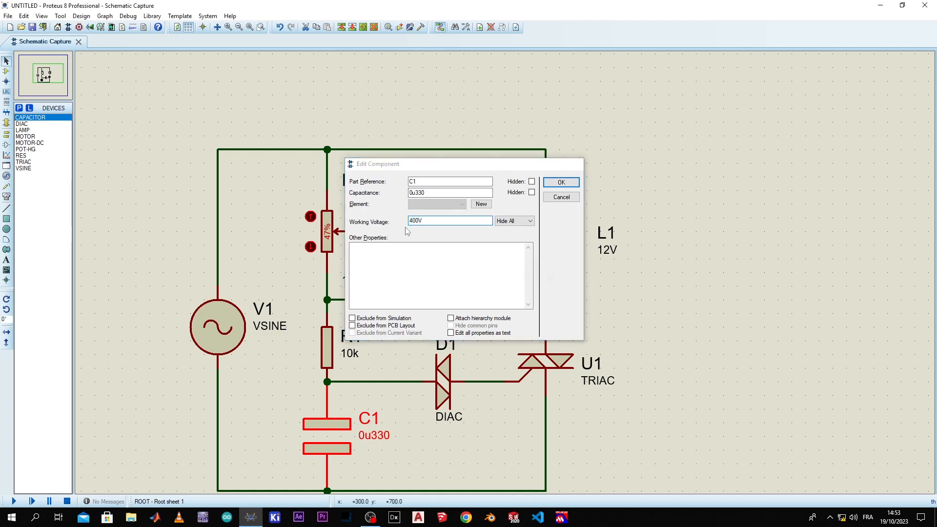
key("Return")
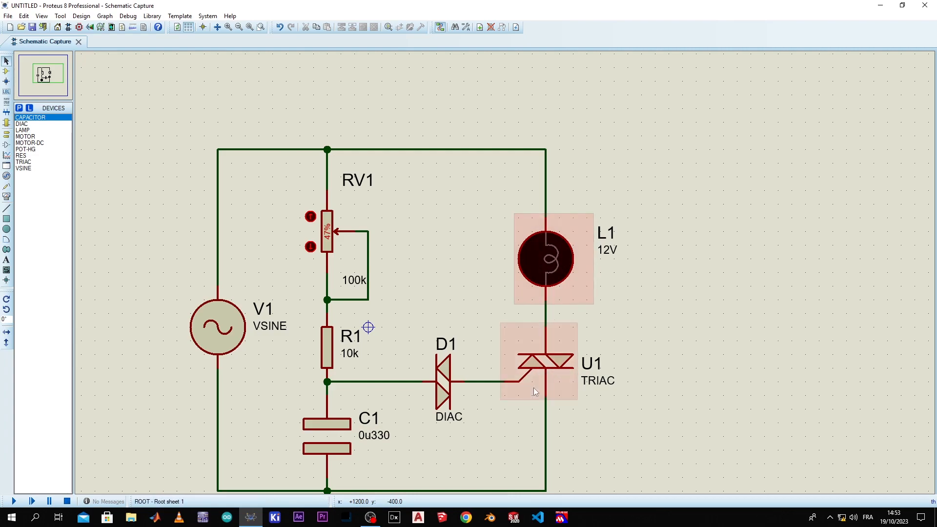
Step: Change the part value of lamp L1 to 120V
double_click(607, 249)
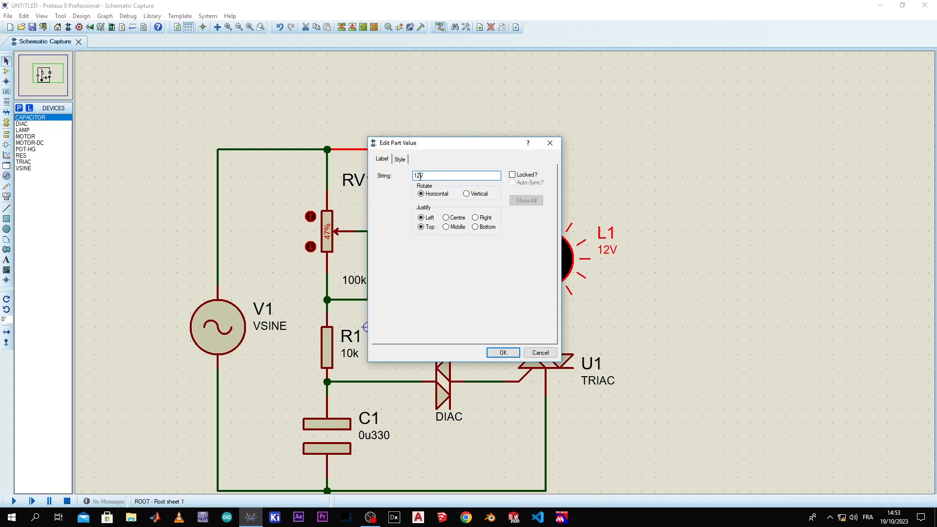
type("0")
key("Return")
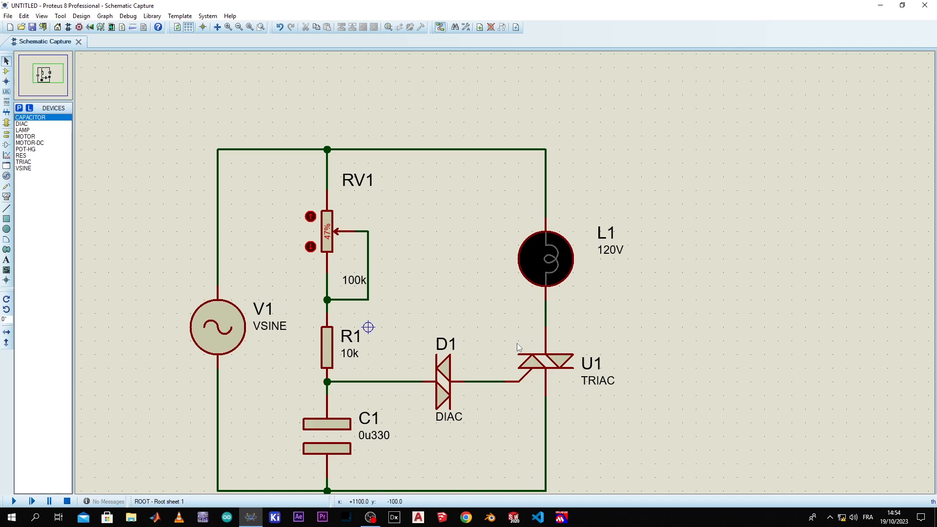
Step: Enable showing wire voltage by colour and wire current with arrows in the animated circuits configuration
left_click(208, 16)
left_click(239, 113)
left_click(558, 238)
left_click(559, 250)
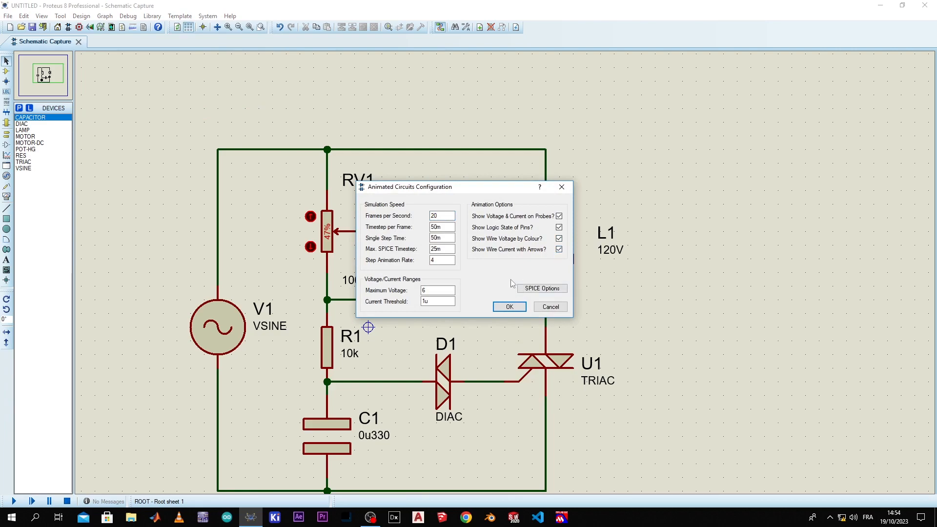
left_click(509, 306)
Step: Start the circuit simulation
left_click(15, 501)
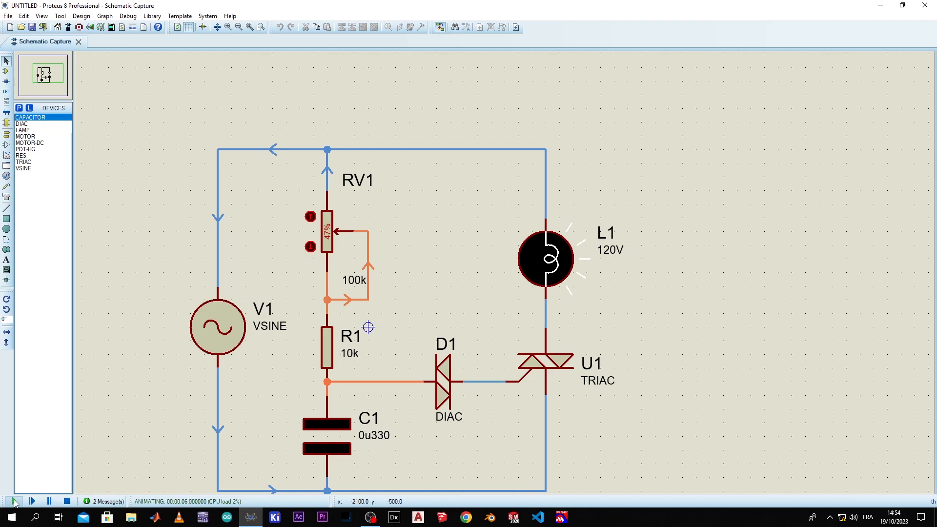
scroll(288, 356, "down", 1)
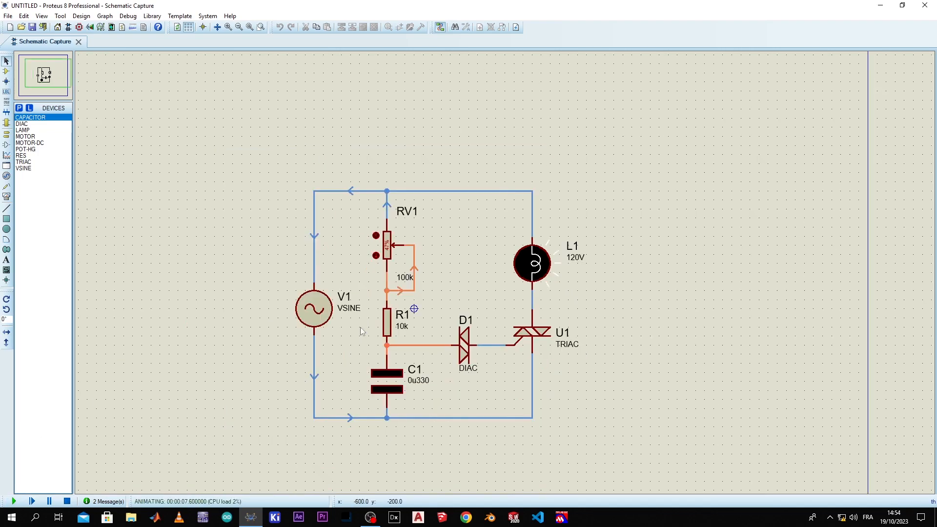
scroll(359, 328, "up", 1)
middle_click(663, 229)
left_click(437, 255)
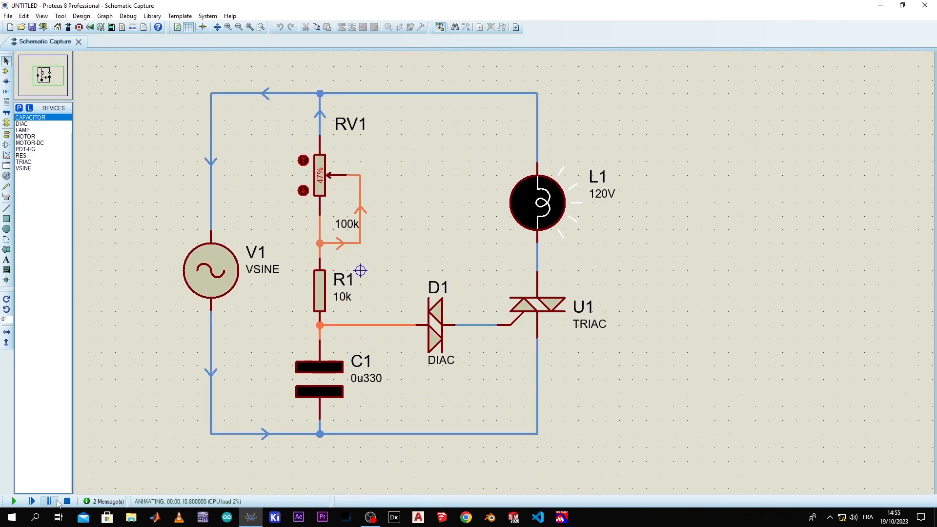
Step: Lower potentiometer RV1 to 34% while the simulation runs
left_click(303, 190)
left_click(303, 191)
left_click(303, 191)
left_click(303, 190)
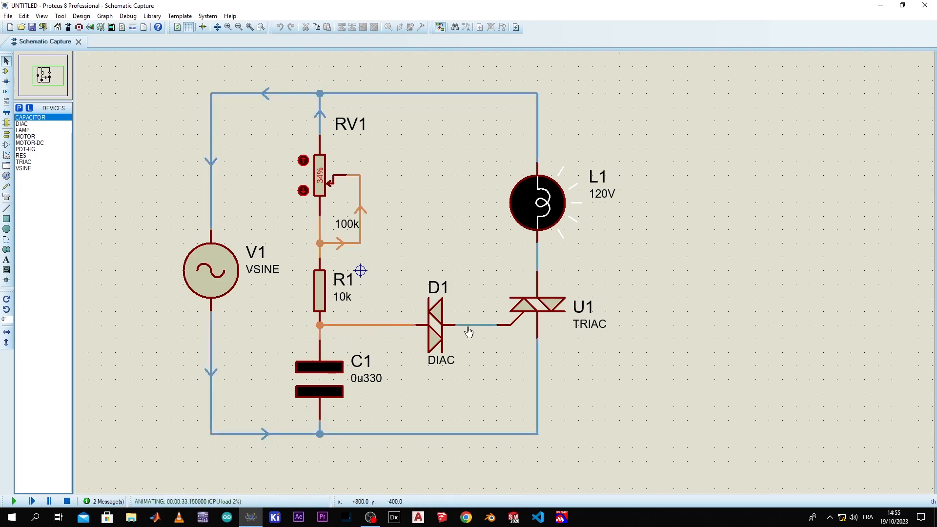
Step: Lower potentiometer RV1 stepwise down to 0%
left_click(305, 188)
left_click(305, 189)
left_click(305, 188)
left_click(304, 190)
left_click(304, 190)
left_click(304, 190)
left_click(303, 190)
left_click(304, 189)
left_click(304, 190)
left_click(304, 189)
left_click(304, 190)
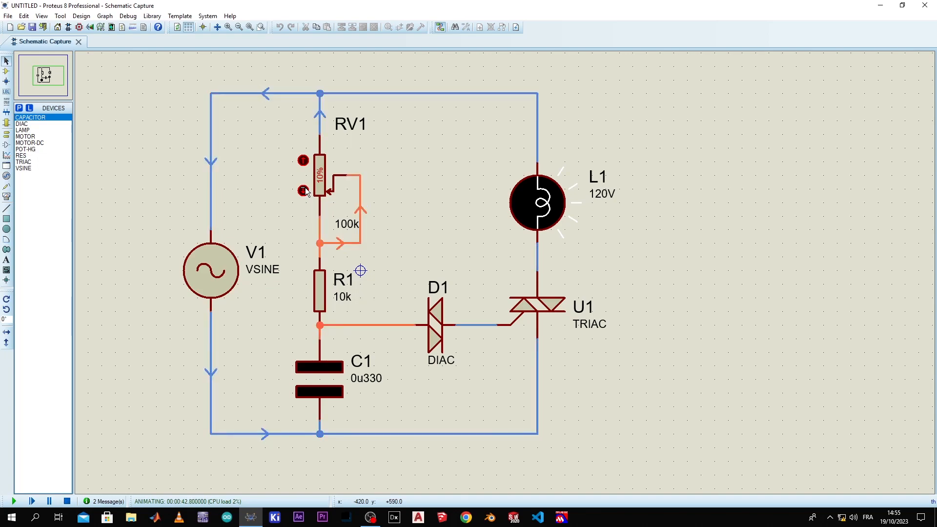
left_click(304, 189)
left_click(305, 188)
left_click(305, 189)
left_click(305, 188)
left_click(305, 189)
left_click(305, 188)
left_click(305, 189)
left_click(304, 188)
left_click(303, 190)
left_click(303, 190)
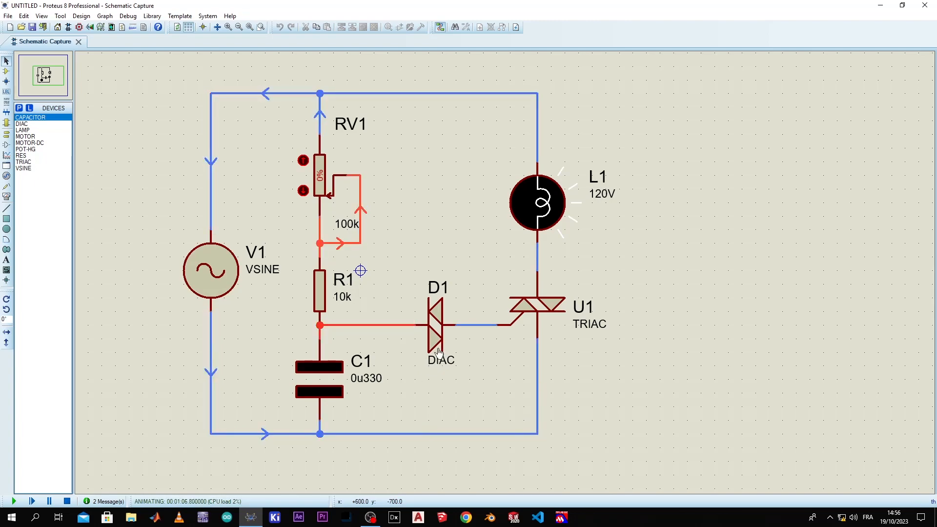
Step: Raise potentiometer RV1 stepwise to 22%
left_click(303, 161)
left_click(303, 162)
left_click(303, 162)
left_click(303, 162)
left_click(303, 162)
left_click(303, 162)
left_click(302, 162)
left_click(303, 162)
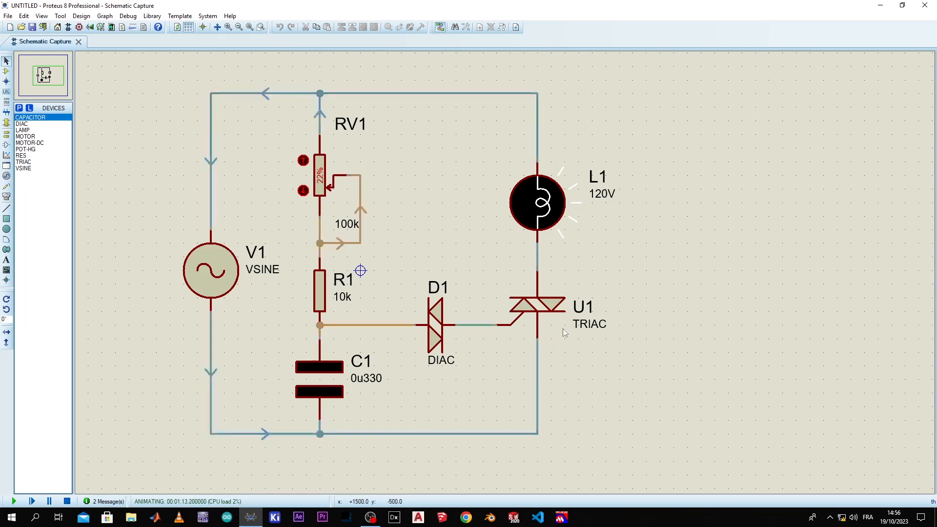
Step: Raise potentiometer RV1 stepwise to its maximum of 100%
left_click(303, 162)
left_click(303, 162)
left_click(303, 162)
left_click(303, 162)
left_click(303, 162)
left_click(303, 162)
left_click(303, 162)
left_click(303, 162)
left_click(303, 162)
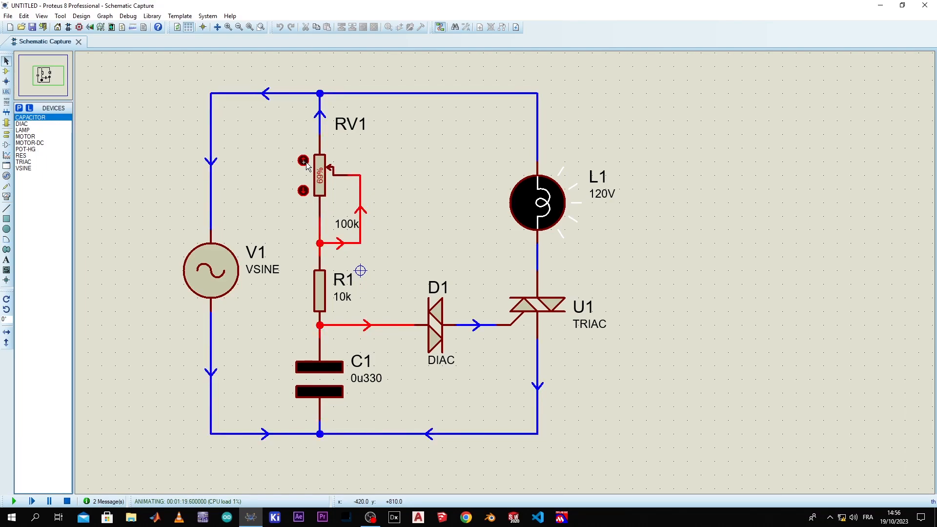
left_click(303, 162)
left_click(303, 162)
left_click(302, 162)
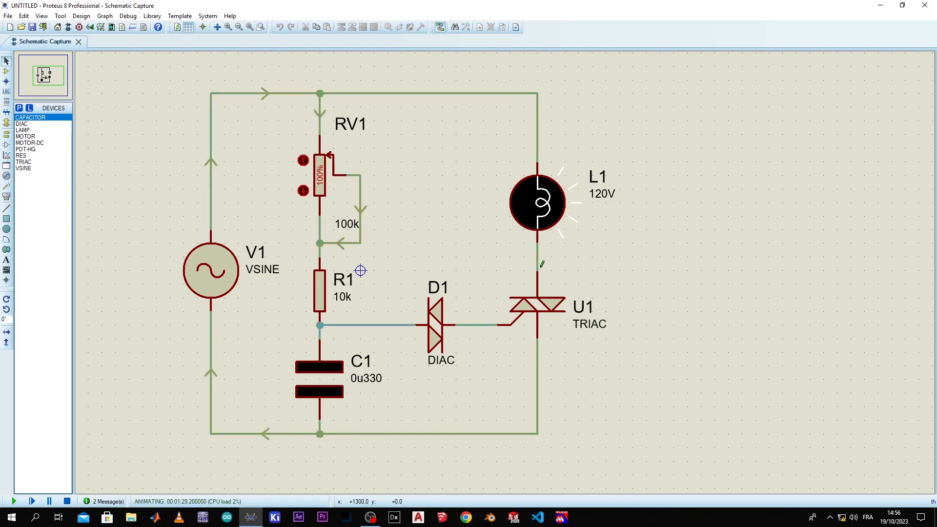
Step: Bring potentiometer RV1 back down to 0% in the running simulation
left_click_drag(292, 420, 336, 406)
left_click(303, 191)
left_click(303, 191)
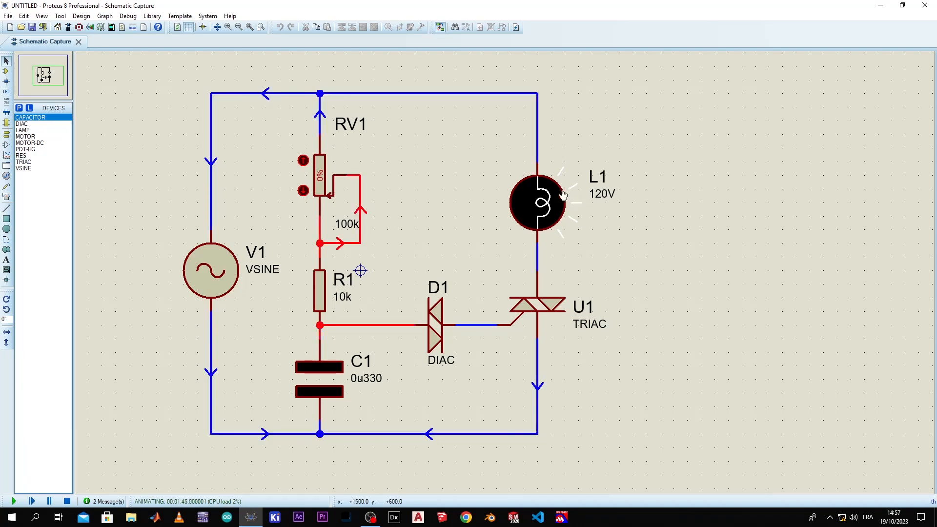
Step: Raise potentiometer RV1 to 77% and stop the simulation
left_click(303, 161)
left_click(304, 161)
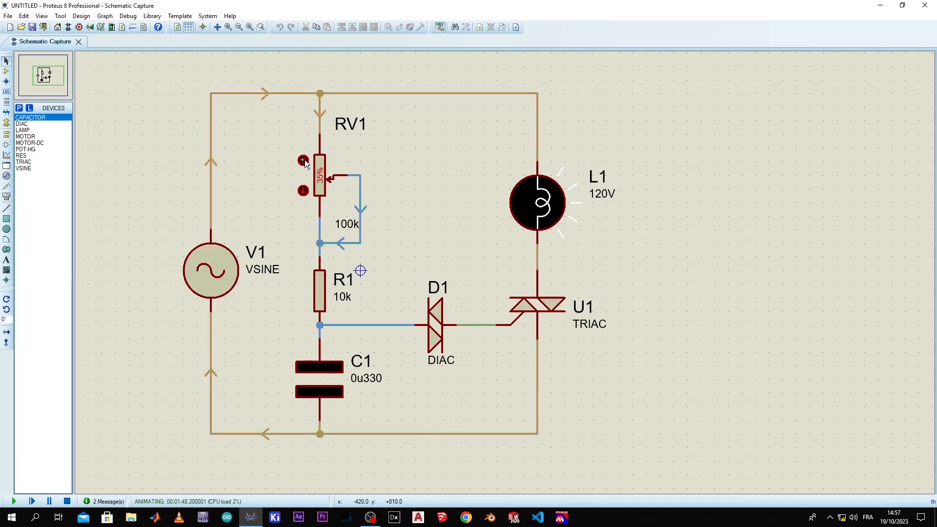
left_click(303, 161)
left_click(303, 161)
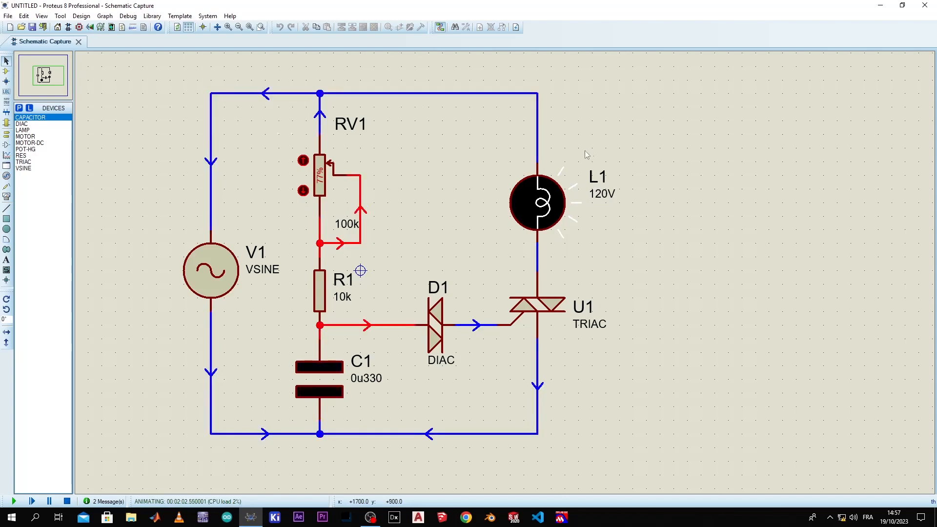
left_click(67, 501)
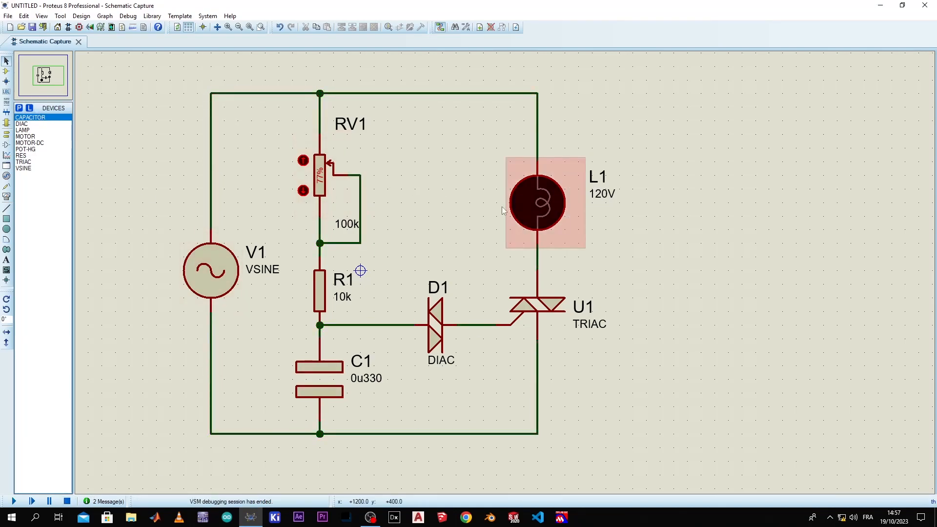
Step: Search the device library for Motor and preview the available motor models, including the stepper, brushless and servo types
left_click(20, 108)
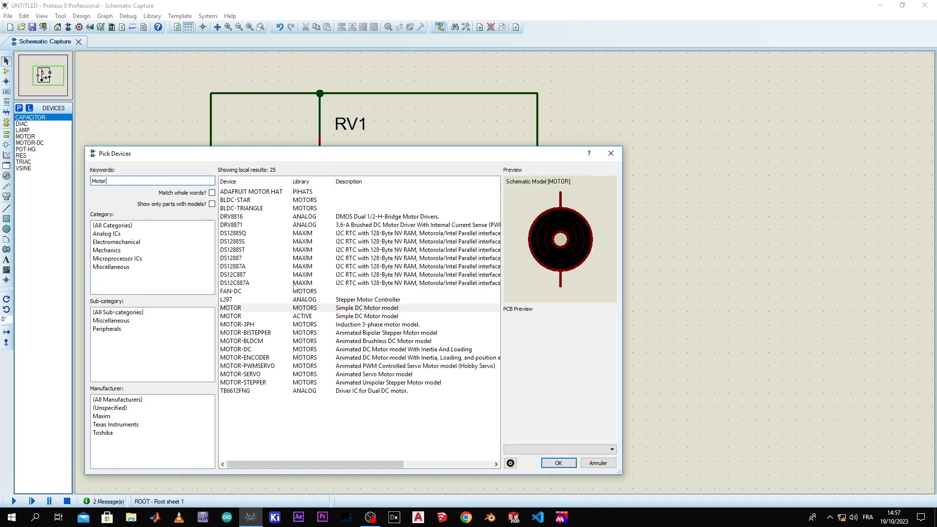
left_click(291, 310)
key("Down")
key("Down")
key("Down")
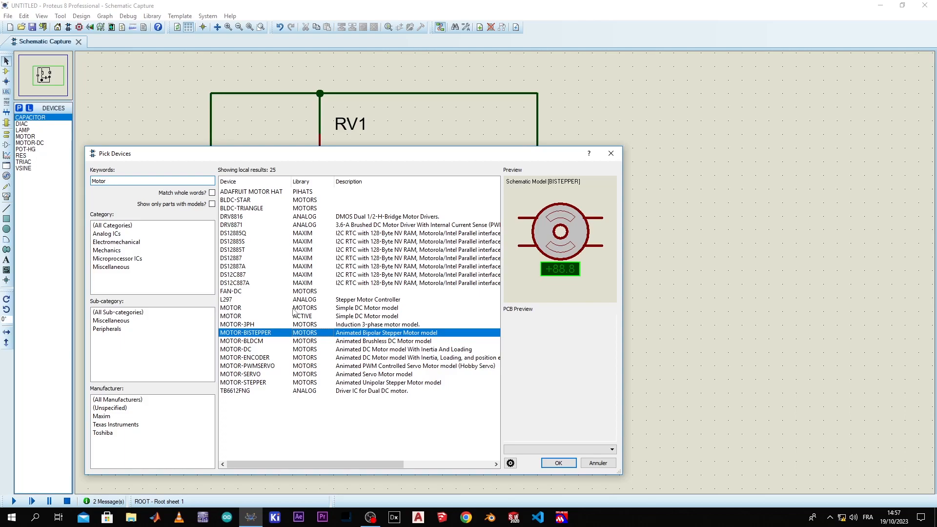
key("Down")
key("Down")
key("Down")
key("Down")
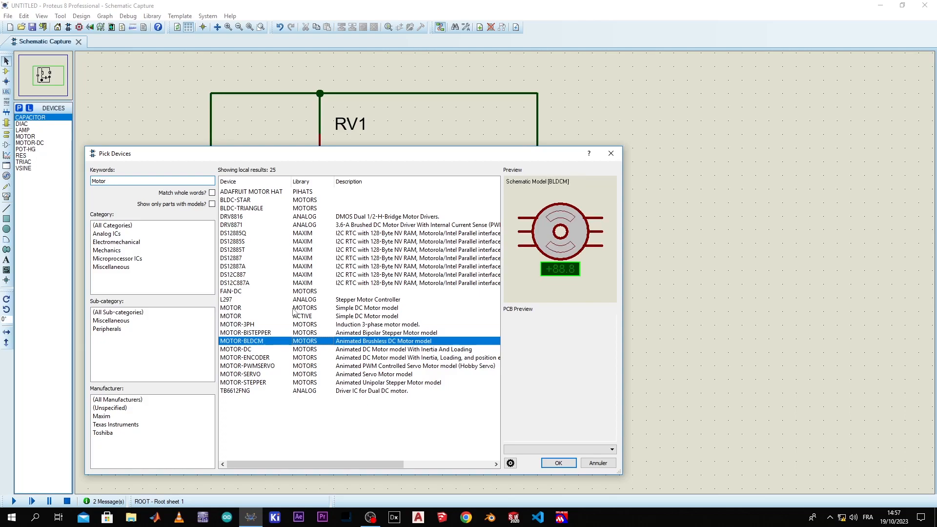
key("Down")
key("Down")
key("Down")
key("Up")
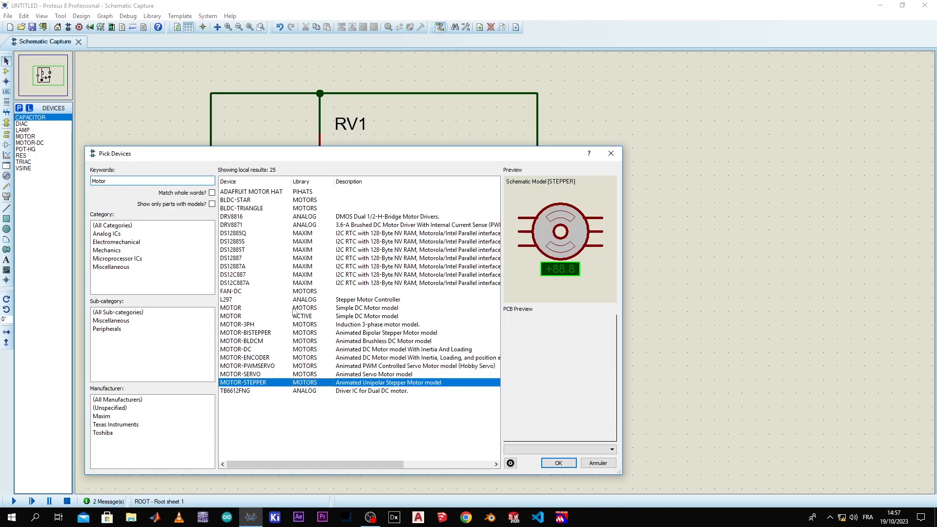
Step: Pick the simple DC MOTOR from the MOTORS library and place it beside lamp L1
left_click(365, 308)
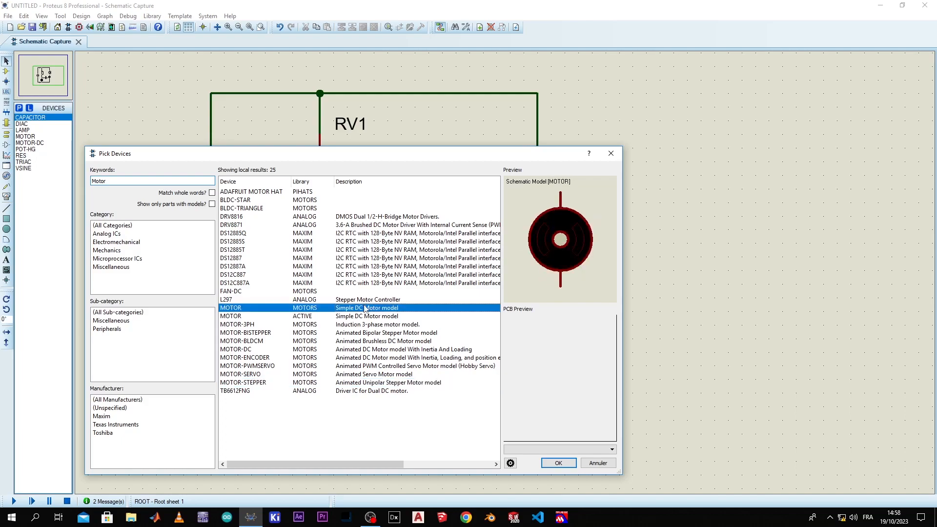
double_click(365, 309)
left_click(560, 463)
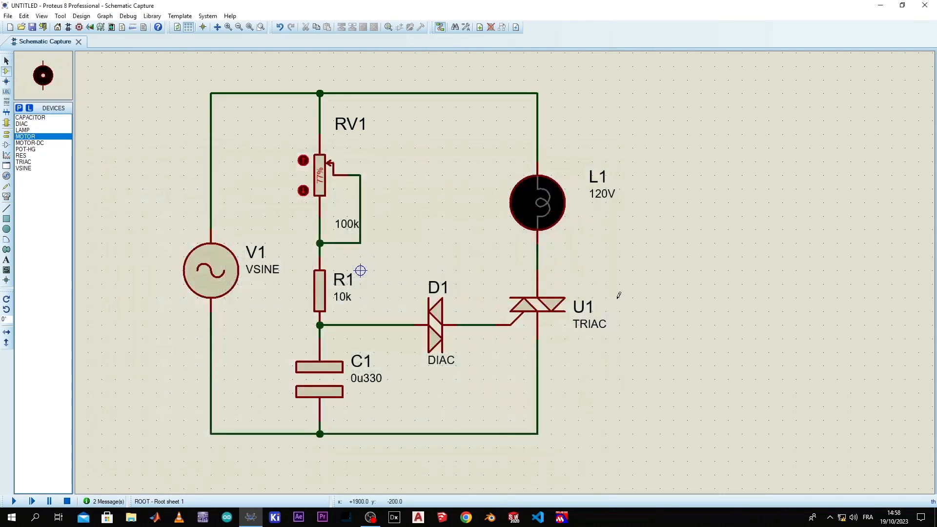
left_click(673, 202)
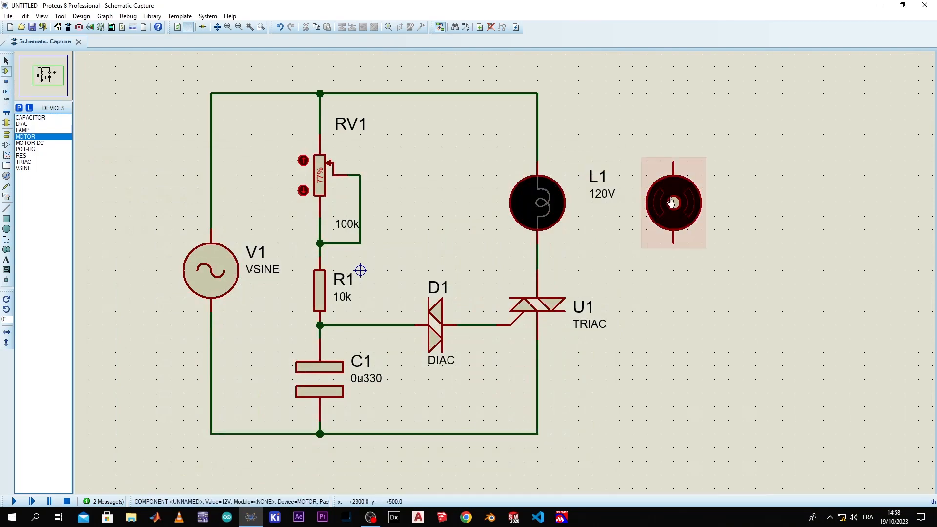
Step: Wire the motor in parallel with lamp L1, joining both its terminals to the wires above and below the lamp
left_click(537, 147)
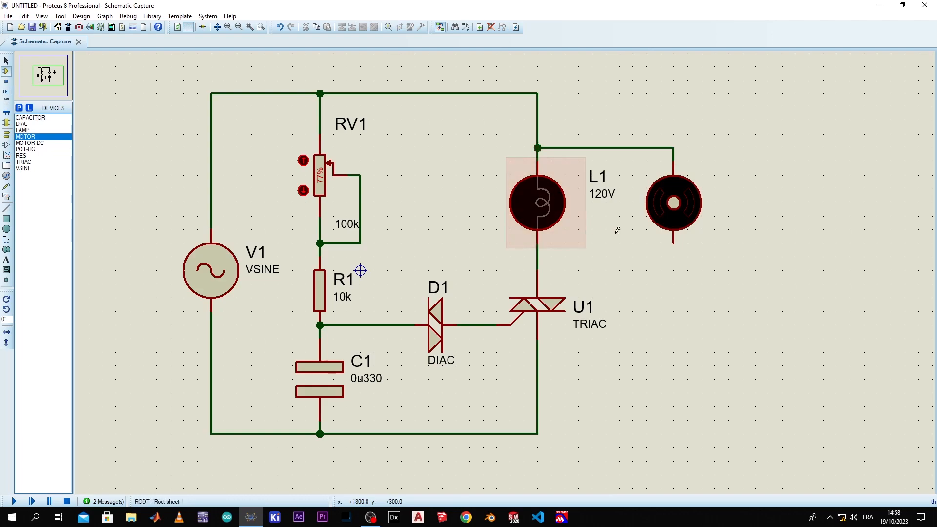
left_click(673, 242)
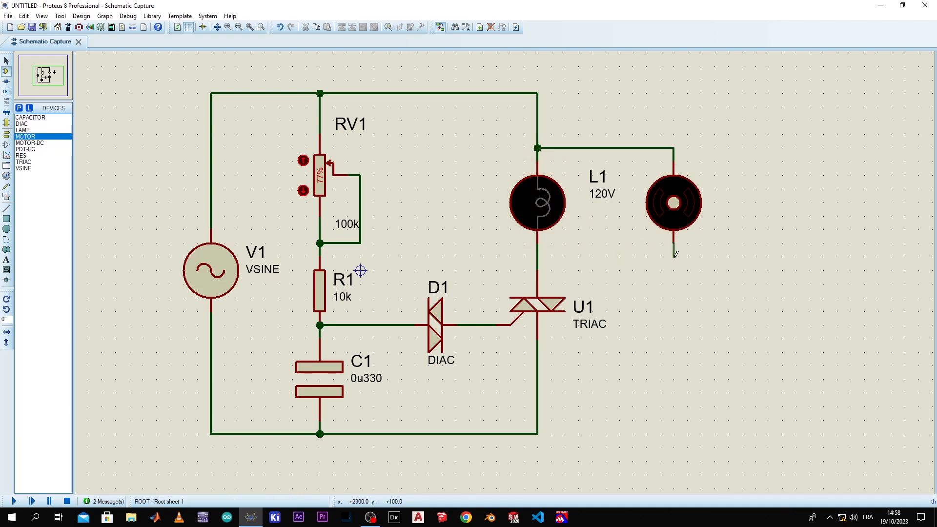
left_click(537, 256)
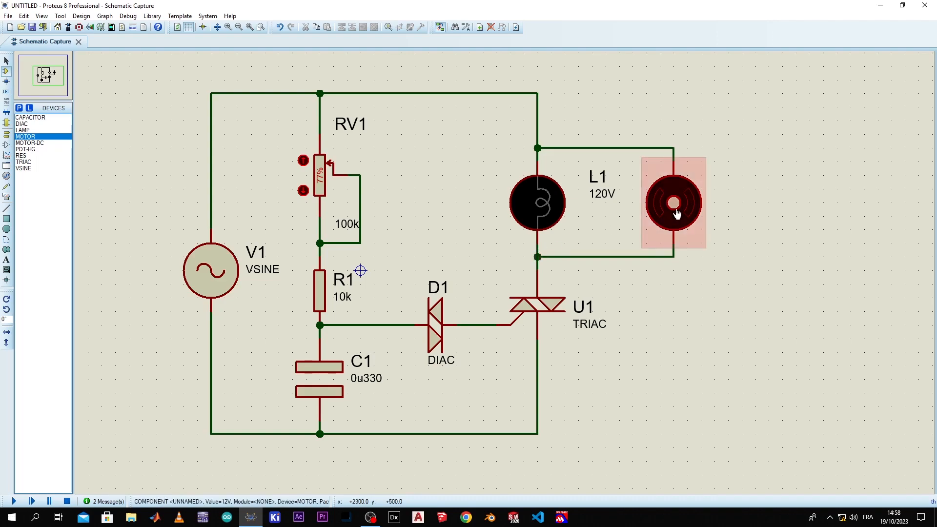
Step: Set the motor's nominal voltage to 120V
double_click(674, 212)
left_click(416, 194)
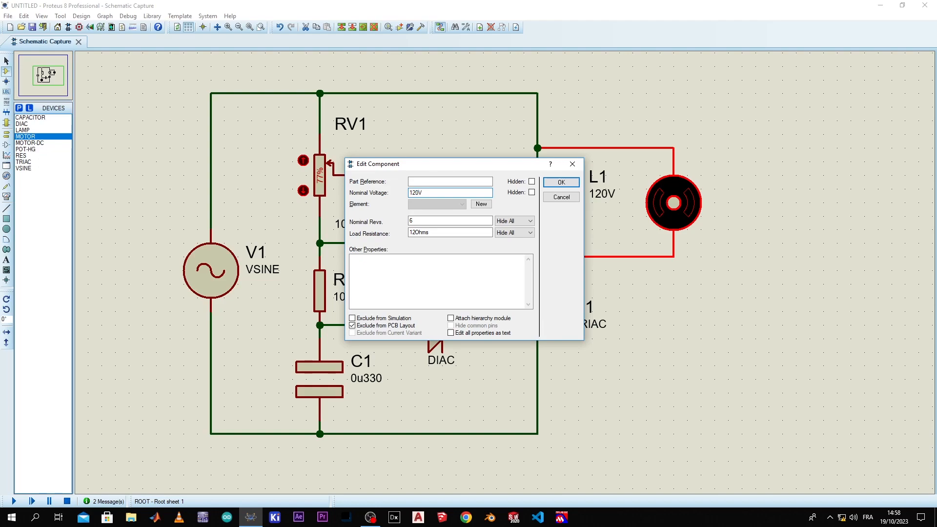
type("0")
key("Return")
Step: Search the device library for 1n4007 and add the DIODESINC 1N4007 diode to the device list
left_click(19, 109)
type("1n4007")
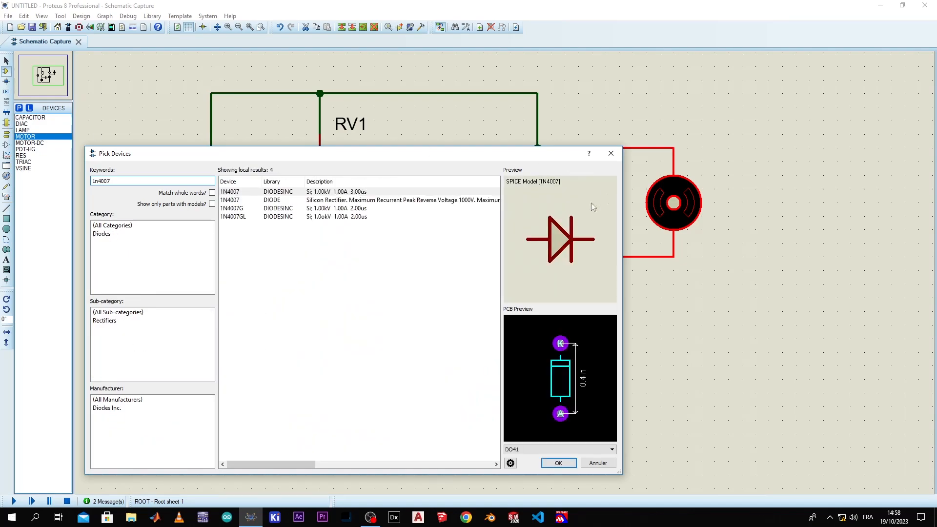
left_click(350, 182)
double_click(329, 203)
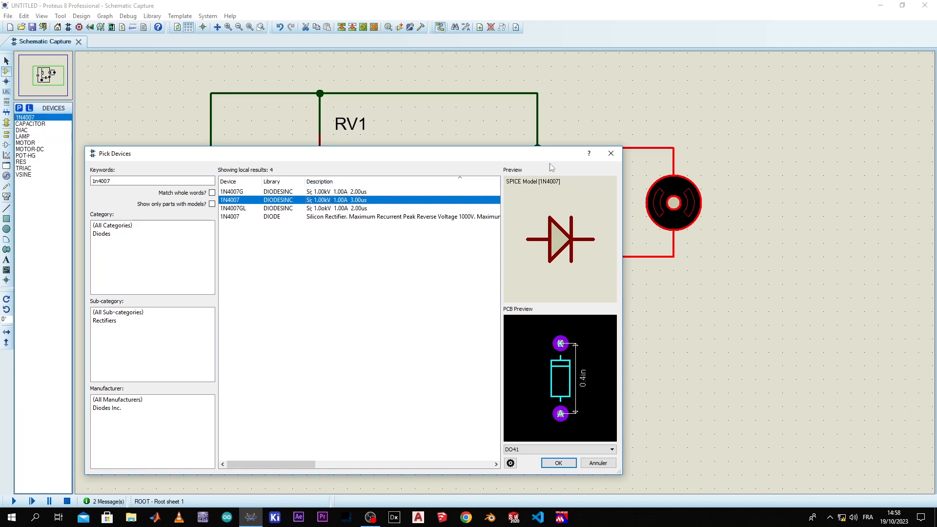
Step: Place the 1N4007 diode beside lamp L1 opposite the motor, rotated 90° so its cathode points up
left_click(610, 153)
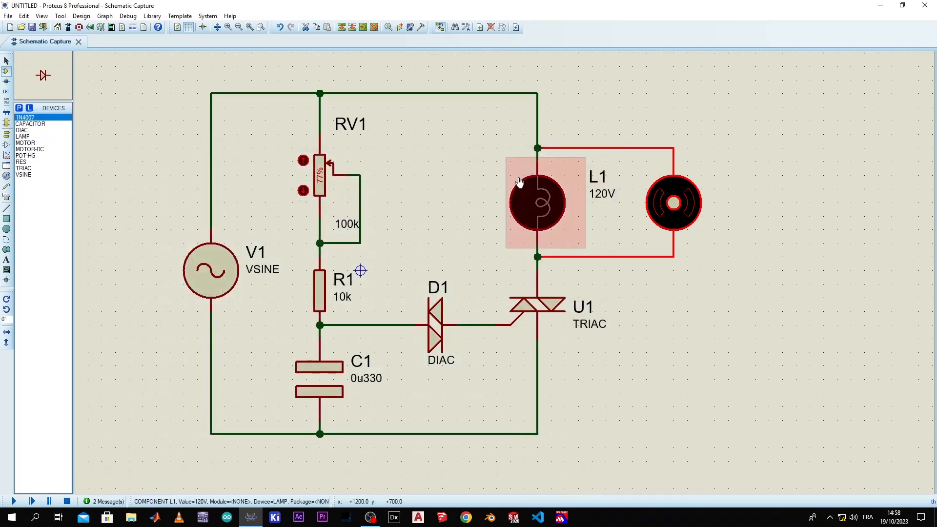
left_click(484, 198)
left_click(484, 198)
right_click(484, 198)
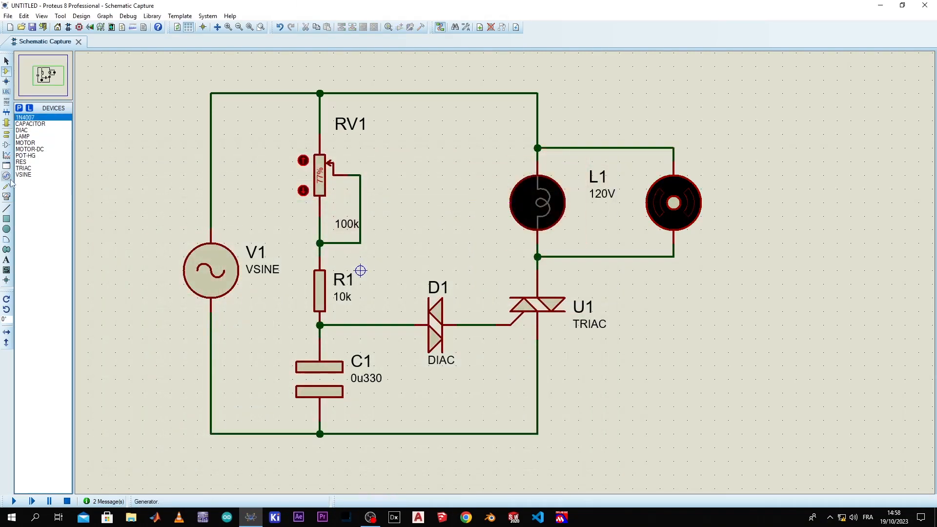
left_click(7, 310)
left_click(415, 206)
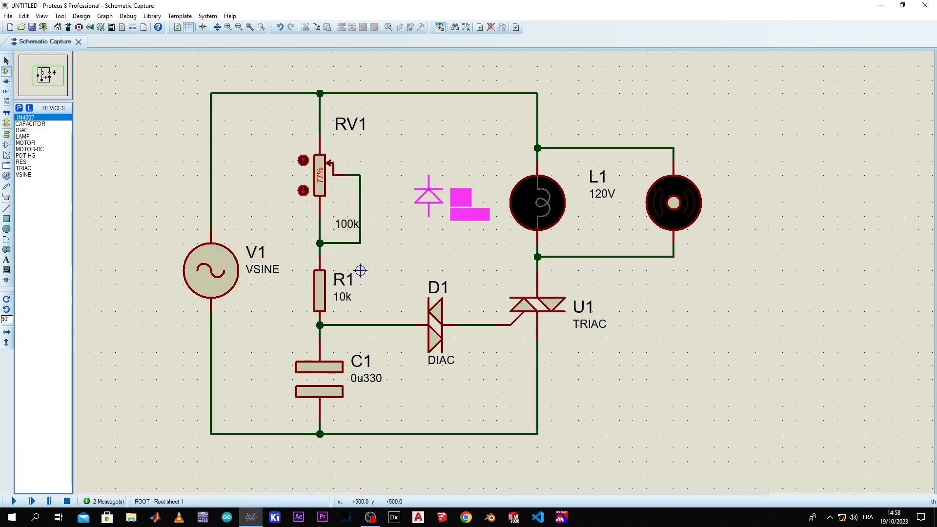
left_click(444, 204)
Step: Wire diode D2 in parallel with lamp L1, joining its cathode to the upper junction and its anode to the lower one
left_click(443, 174)
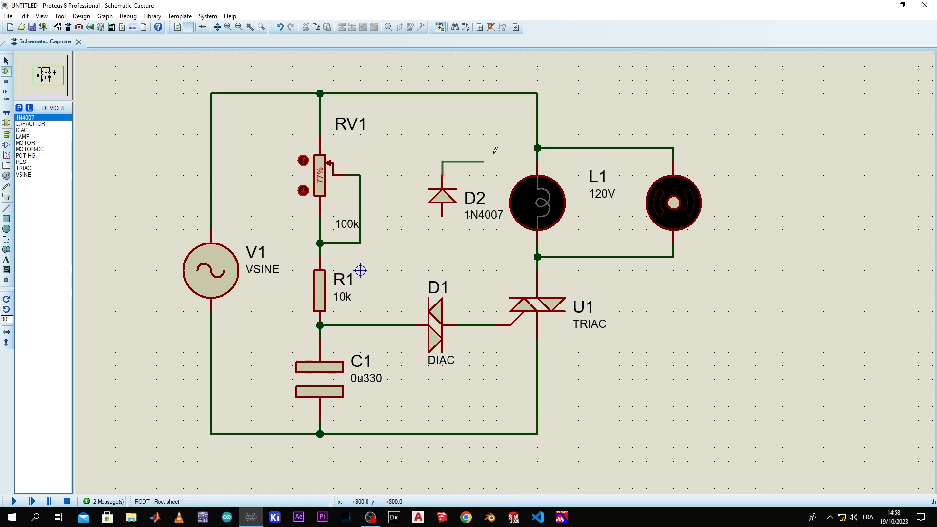
left_click(537, 148)
left_click(537, 256)
left_click(444, 219)
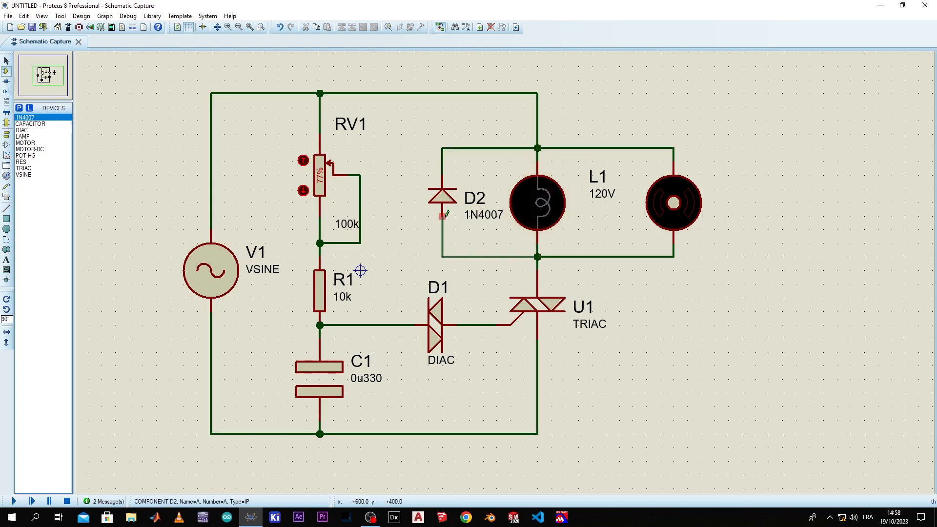
Step: Run the simulation to check the lamp and motor with the diode in place, and stop it
left_click(14, 502)
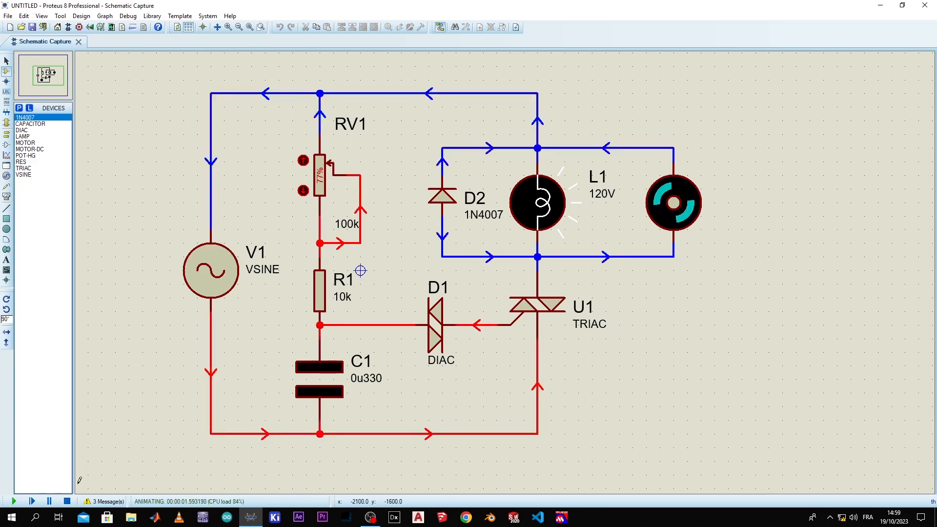
left_click(63, 504)
scroll(592, 346, "down", 1)
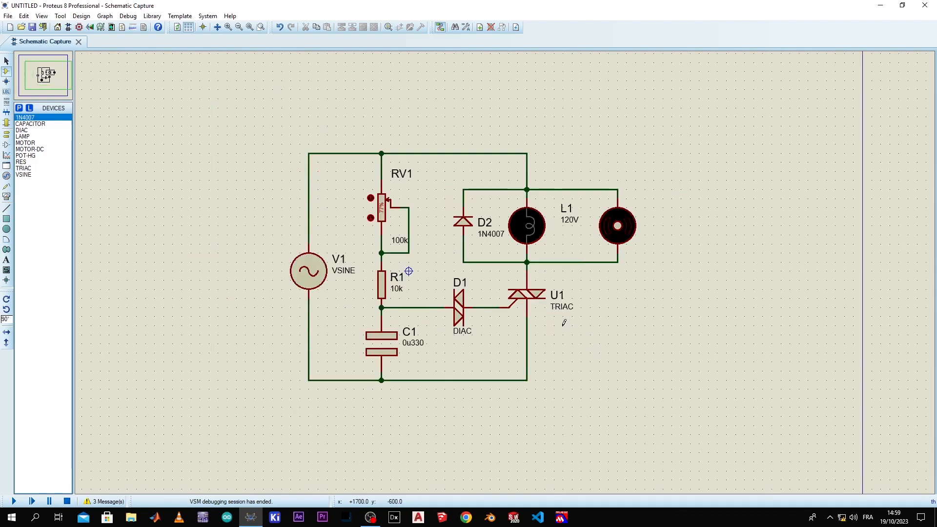
scroll(558, 314, "up", 1)
scroll(575, 186, "down", 1)
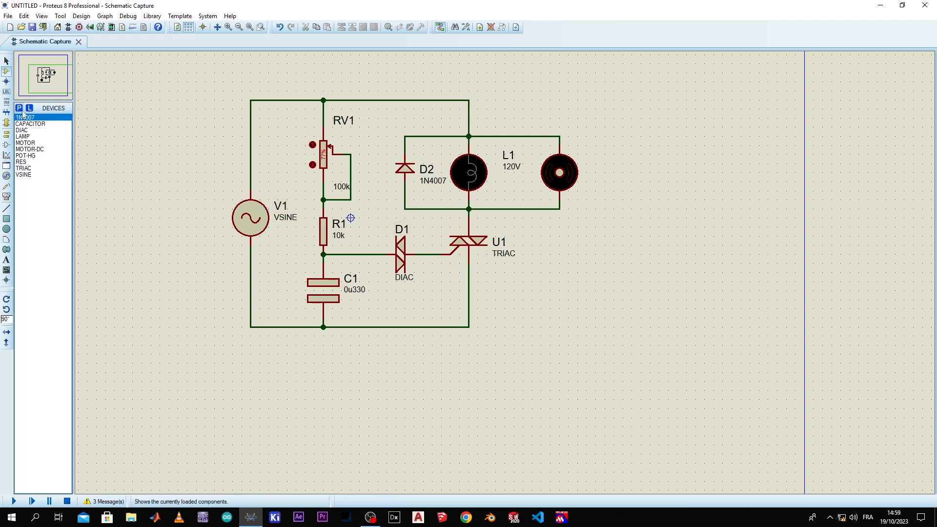
Step: Place a second TRIAC directly below the motor, rotated 180° and mirrored on both axes so it matches U1's orientation
left_click(36, 151)
left_click(26, 155)
left_click(23, 168)
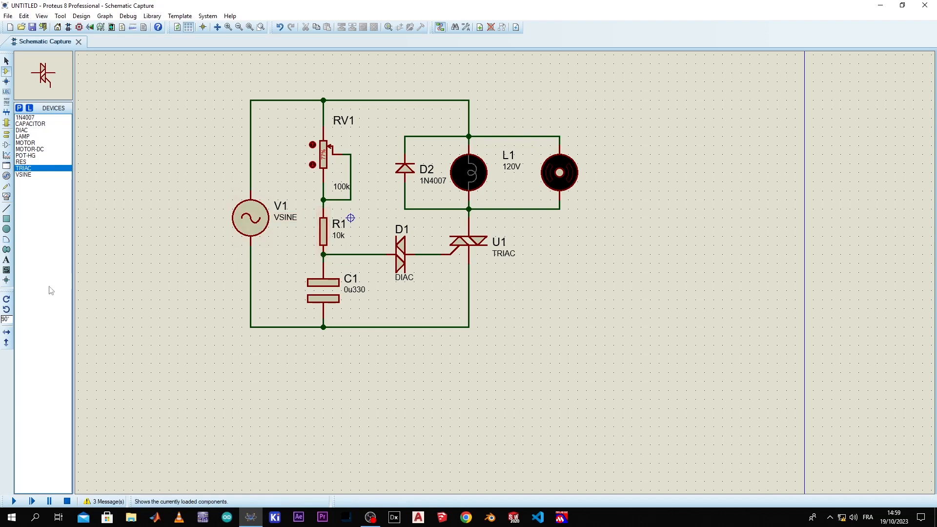
left_click(6, 309)
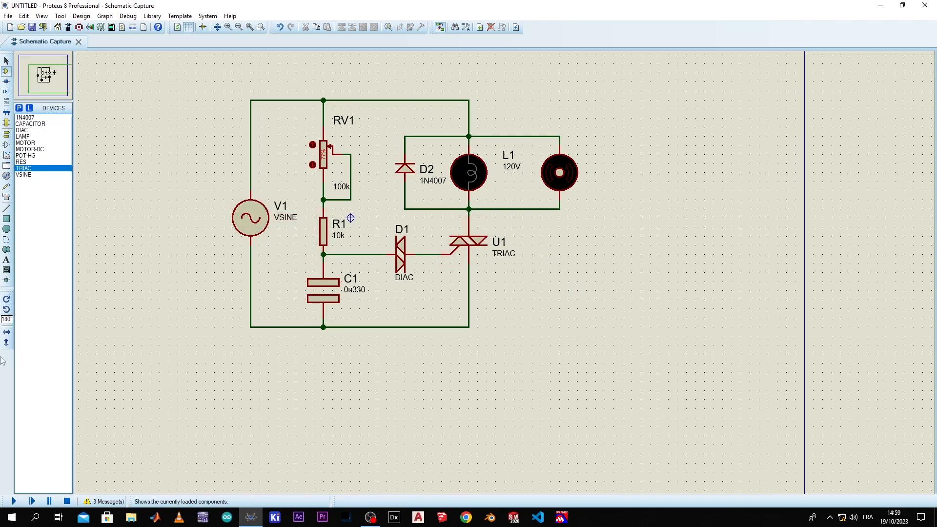
left_click(7, 342)
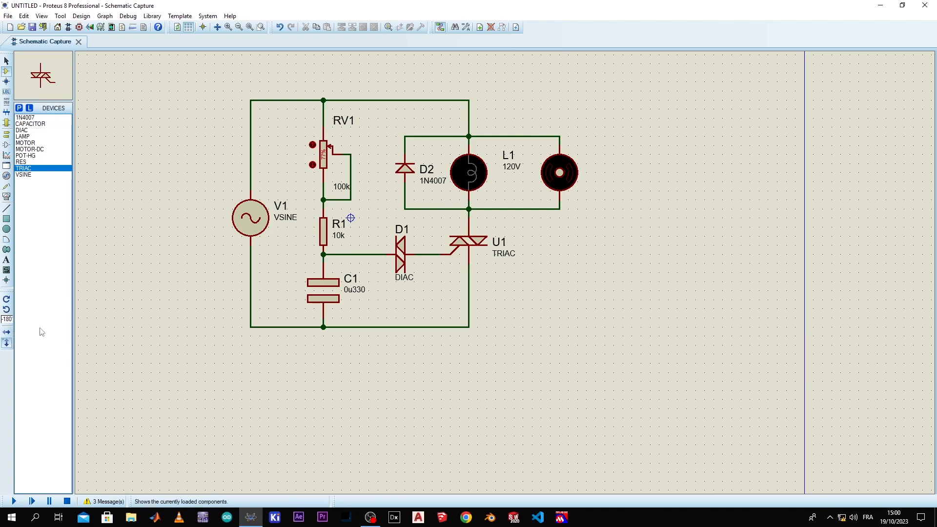
left_click(7, 333)
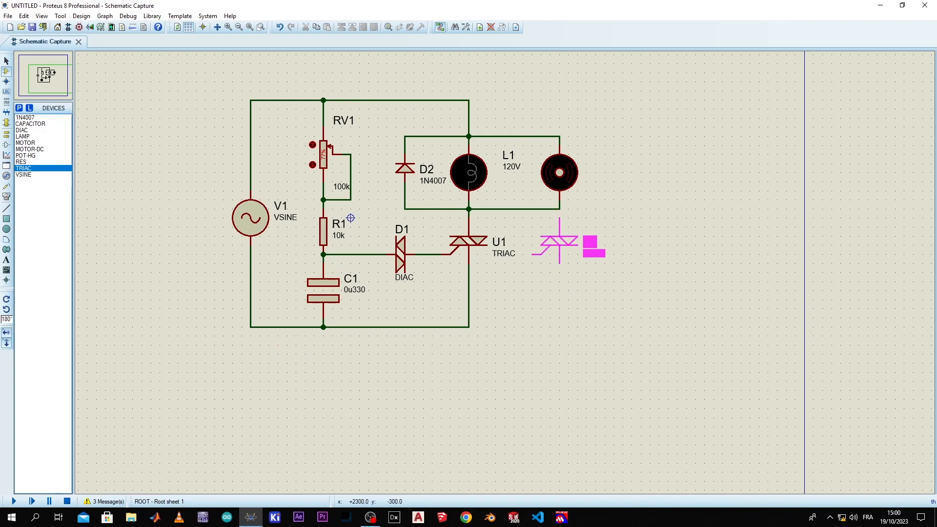
left_click(559, 240)
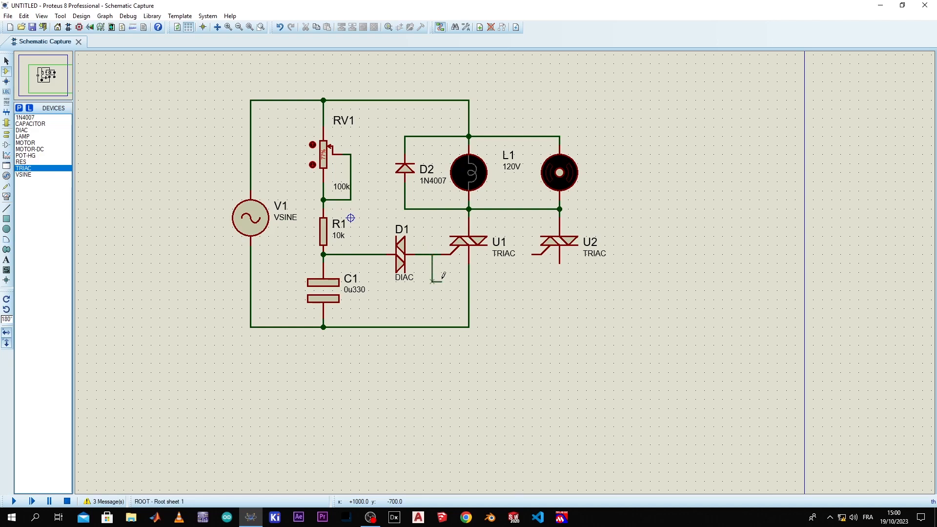
Step: Wire triac U2's gate to the diac output and its lower terminal to the bottom supply rail
left_click(559, 264)
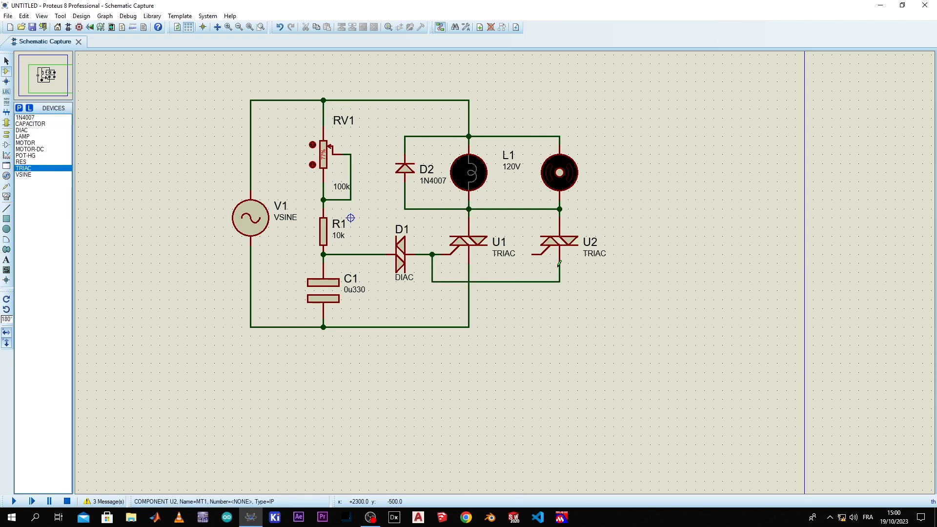
left_click(531, 254)
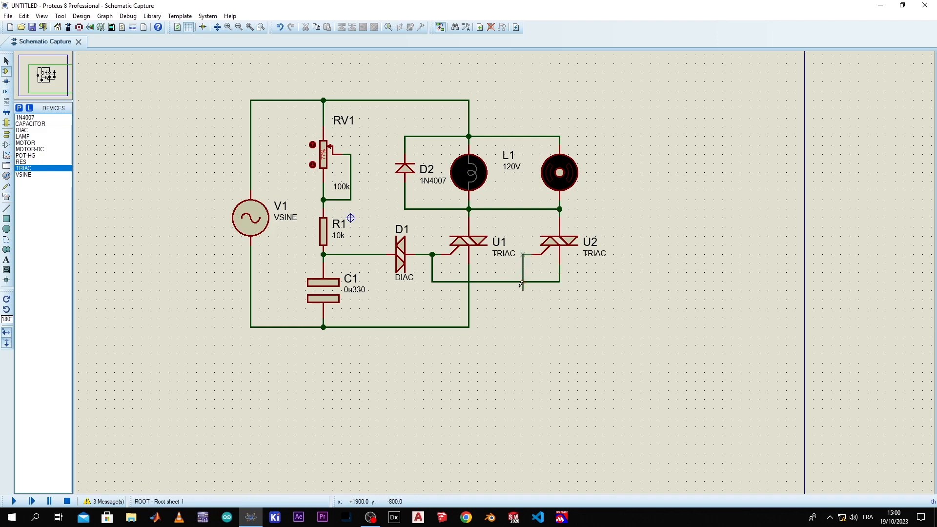
right_click(545, 279)
left_click(569, 283)
left_click(469, 326)
scroll(510, 264, "up", 1)
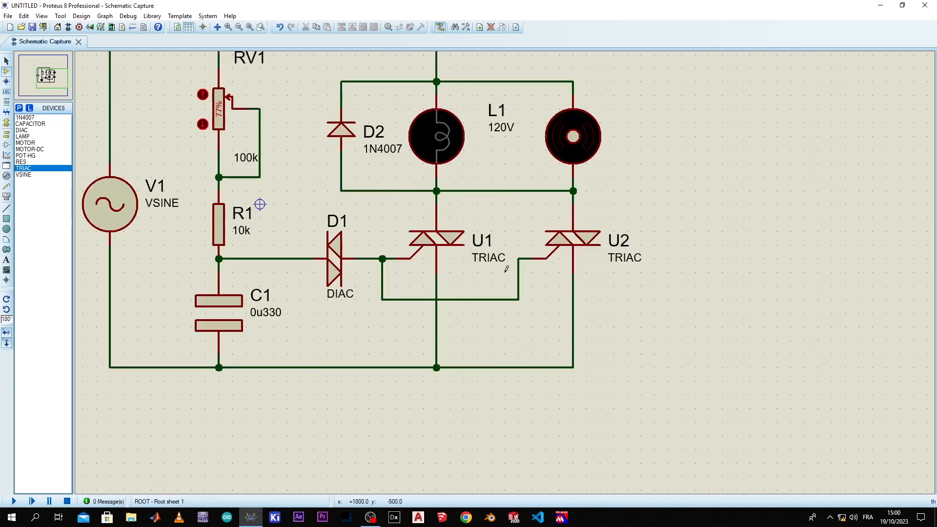
scroll(556, 244, "down", 1)
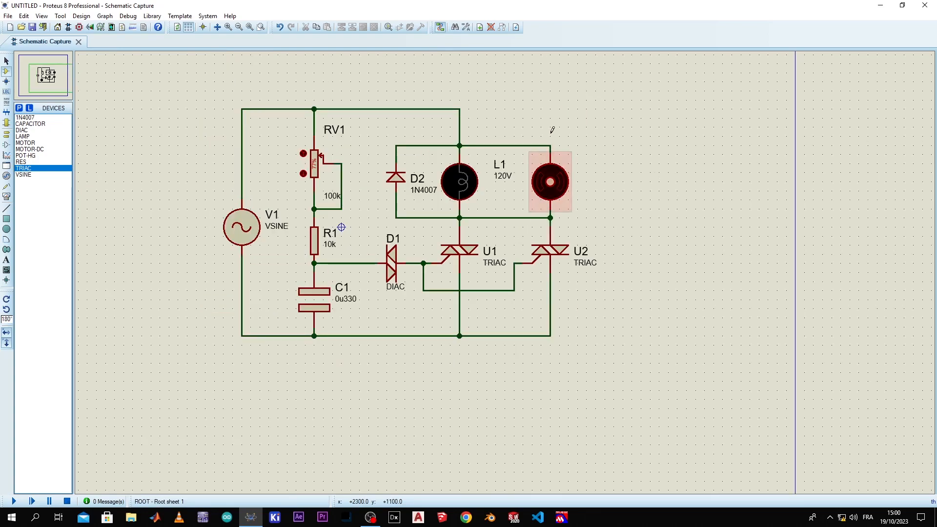
Step: Set the motor's load resistance to 6Ohms and test the circuit with a short simulation run
double_click(550, 181)
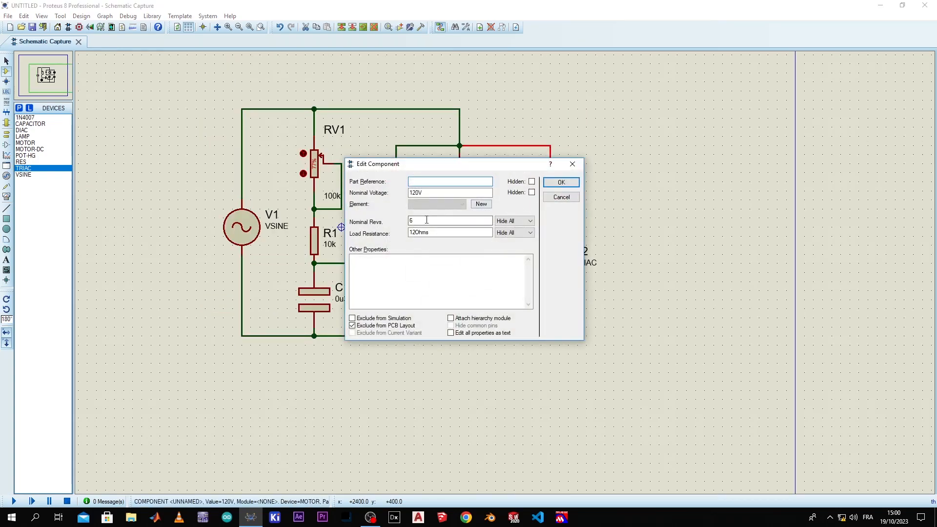
left_click(416, 233)
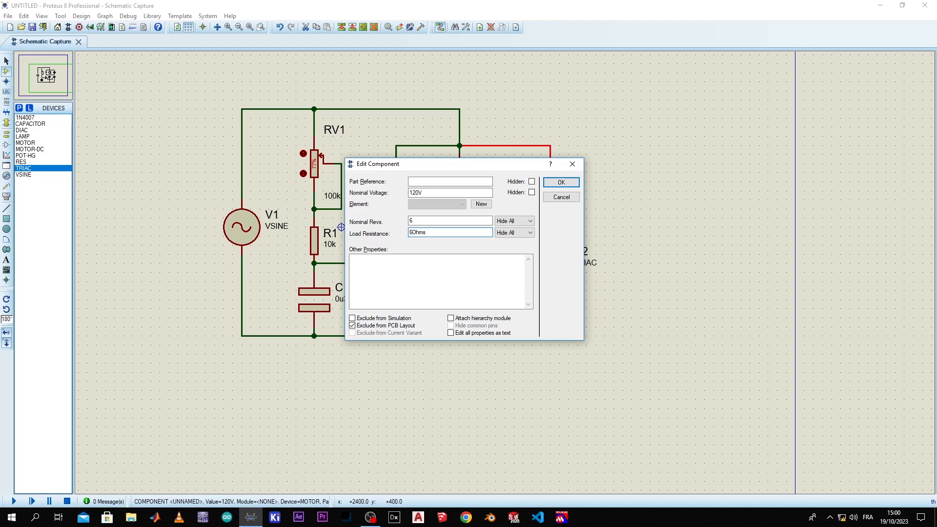
key("Return")
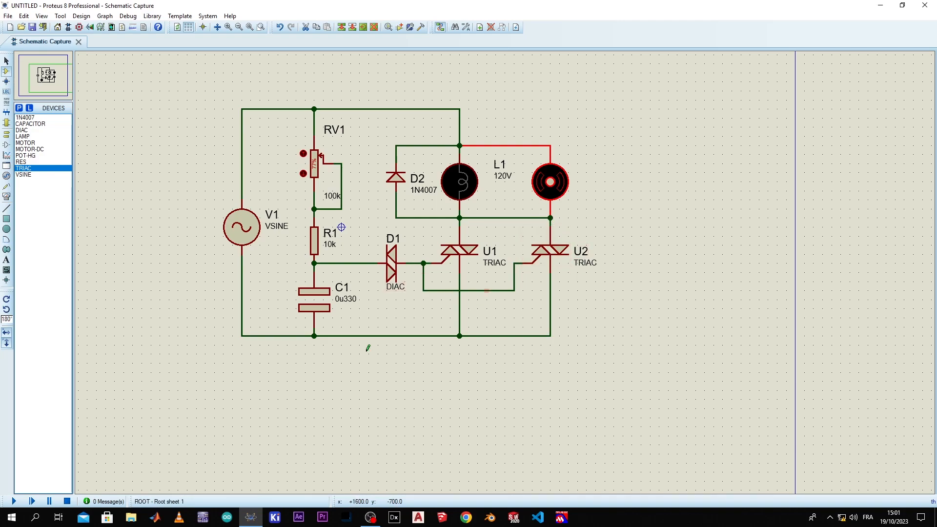
left_click(13, 501)
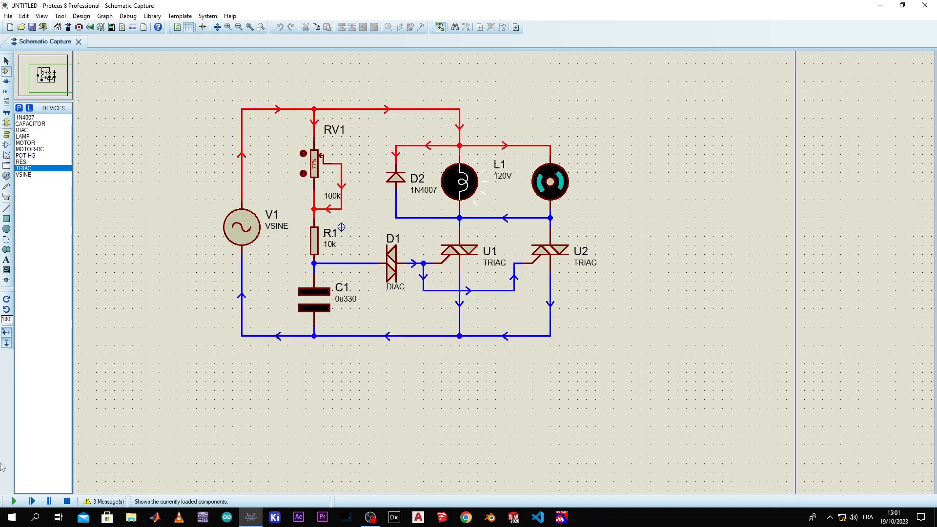
left_click(71, 502)
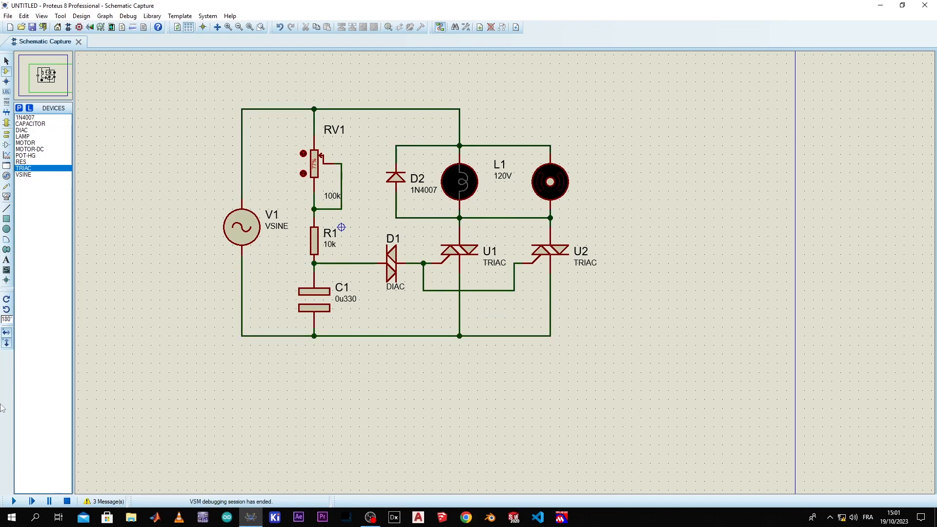
Step: Place a third TRIAC to the right of U2 in the same orientation
left_click(30, 169)
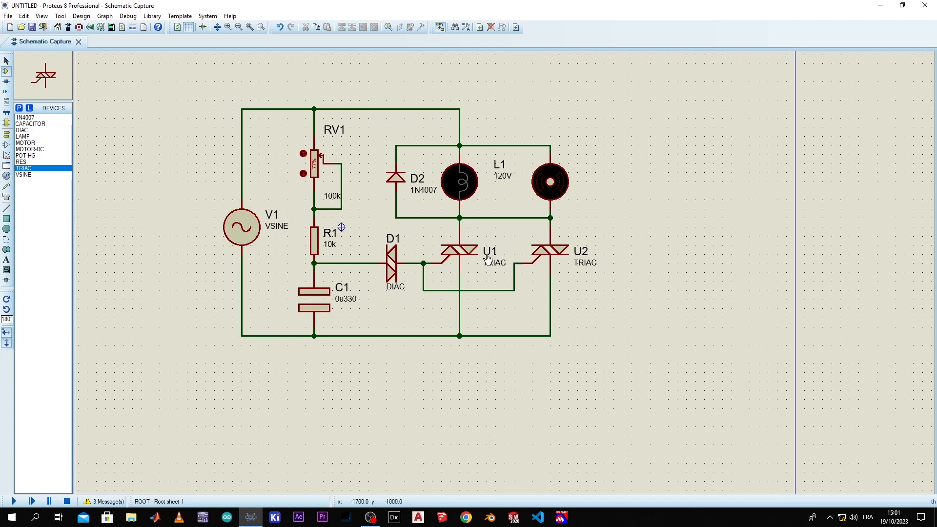
left_click(682, 227)
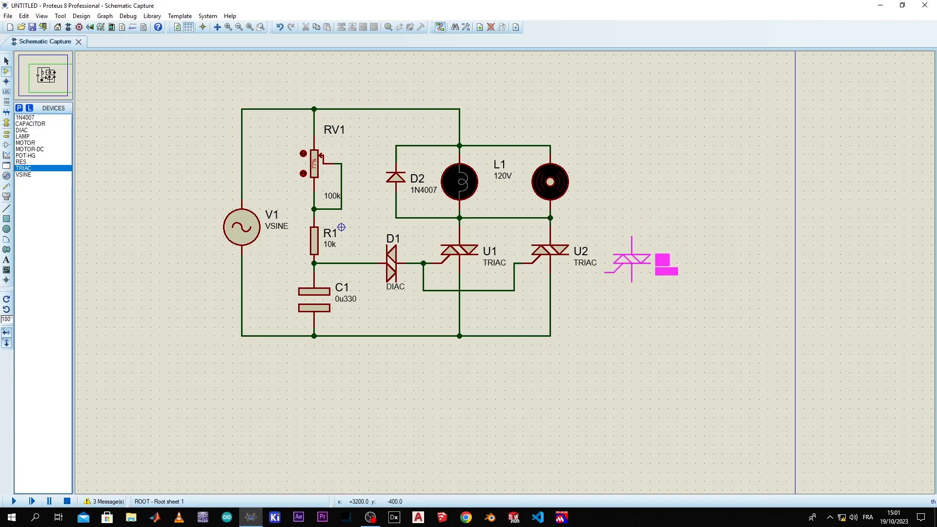
left_click(634, 267)
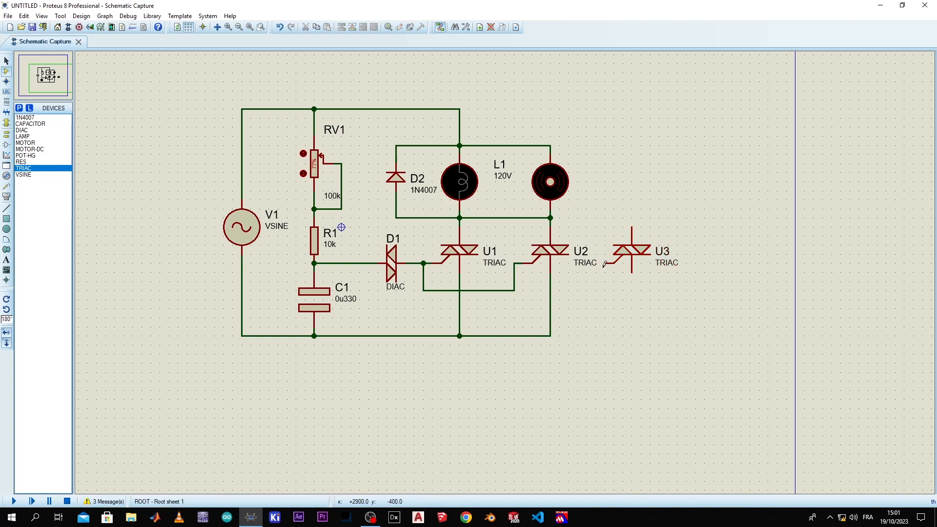
Step: Wire triac U3 in parallel with U2, connecting its gate, its upper terminal and its lower terminal to the bottom rail
left_click(540, 291)
left_click(631, 223)
left_click(548, 215)
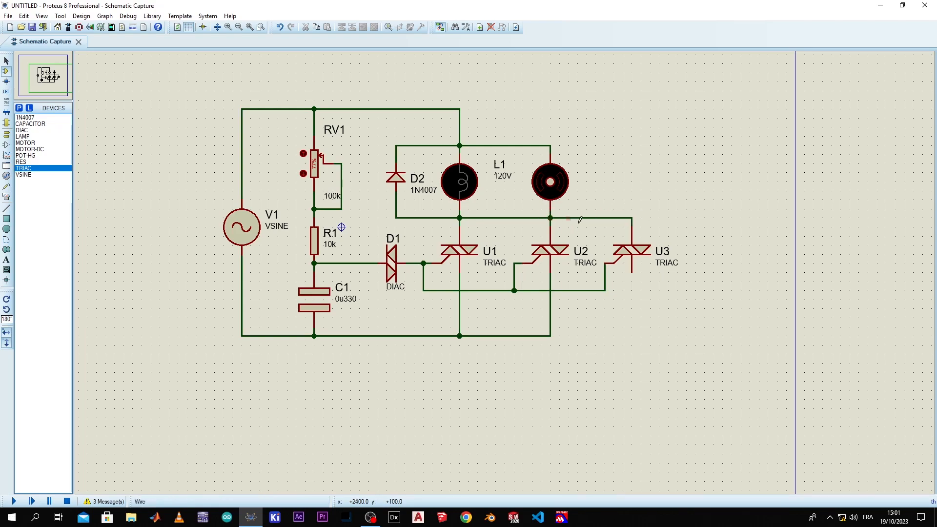
left_click(632, 271)
Step: Delete the wire linking the top supply rail at RV1 to the junction above lamp L1
scroll(613, 245, "down", 2)
scroll(553, 260, "up", 3)
scroll(502, 268, "down", 2)
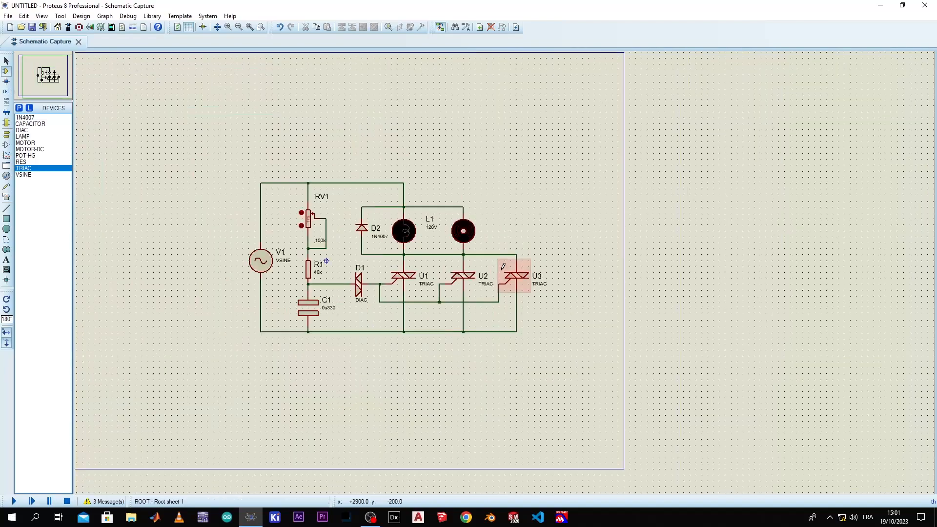
scroll(503, 266, "up", 2)
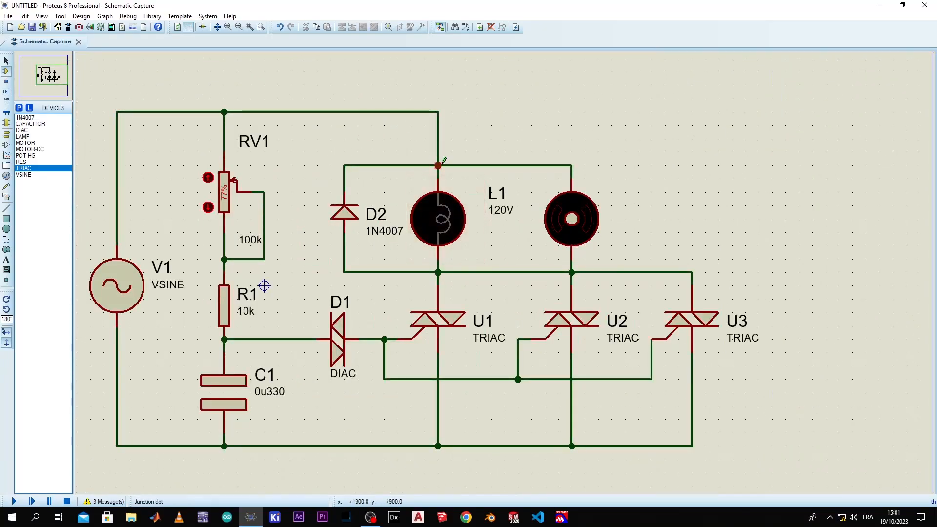
right_click(438, 134)
right_click(438, 134)
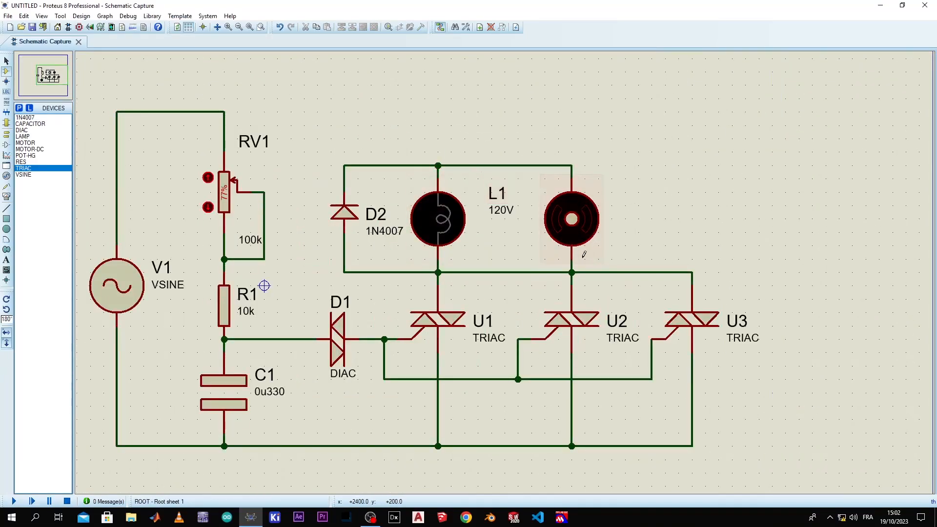
Step: Delete the wires joining the lower ends of diode D2, lamp L1 and the motor to the upper terminals of the three triacs
right_click(571, 271)
right_click(572, 271)
right_click(538, 271)
right_click(538, 271)
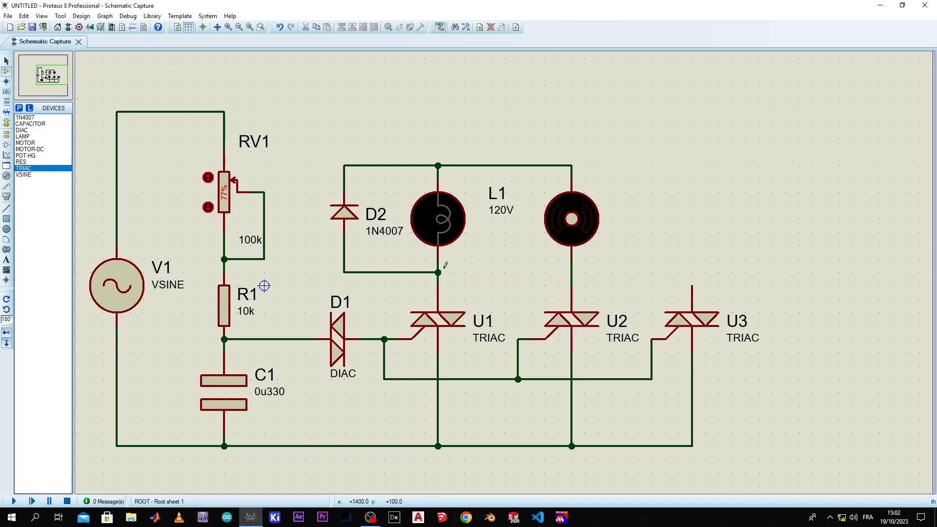
right_click(439, 272)
right_click(438, 273)
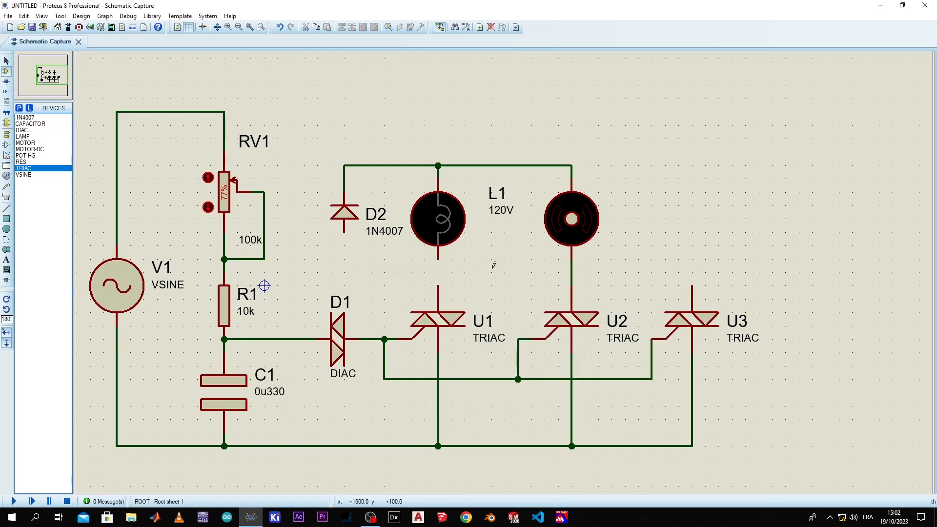
right_click(571, 267)
right_click(572, 267)
Step: Rejoin the lower terminals of D2, L1 and the motor with wires, and move the motor closer to the lamp
left_click(437, 259)
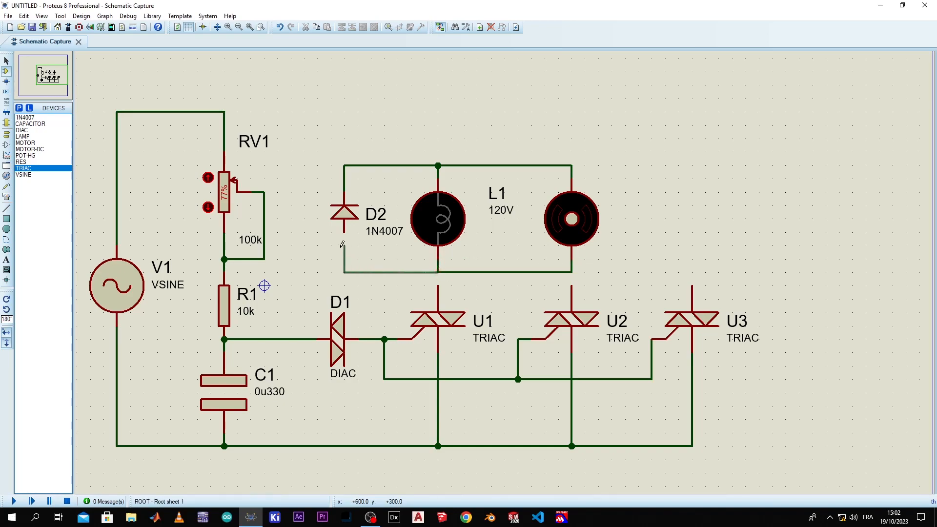
left_click_drag(578, 230, 537, 232)
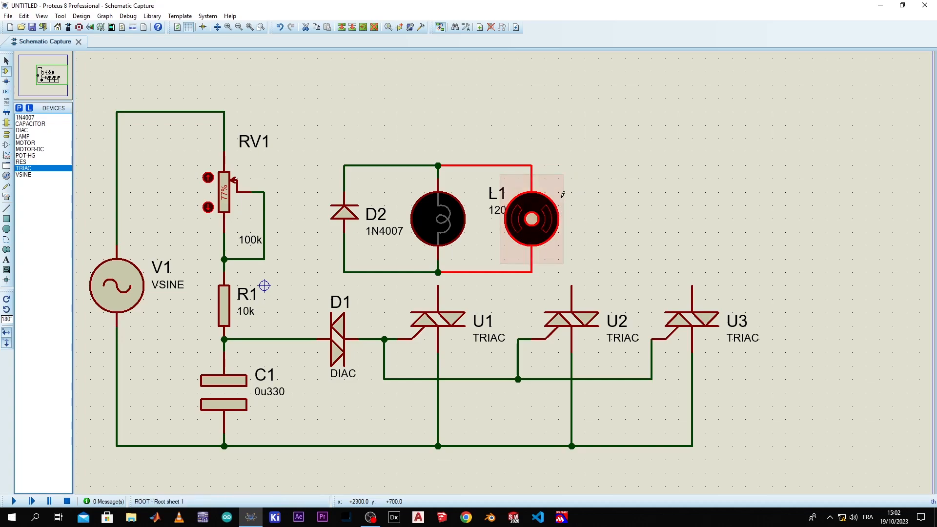
Step: Shift the lamp's reference and 120V value labels toward the lamp to clear the motor
left_click(494, 198)
left_click_drag(494, 200, 481, 200)
double_click(493, 219)
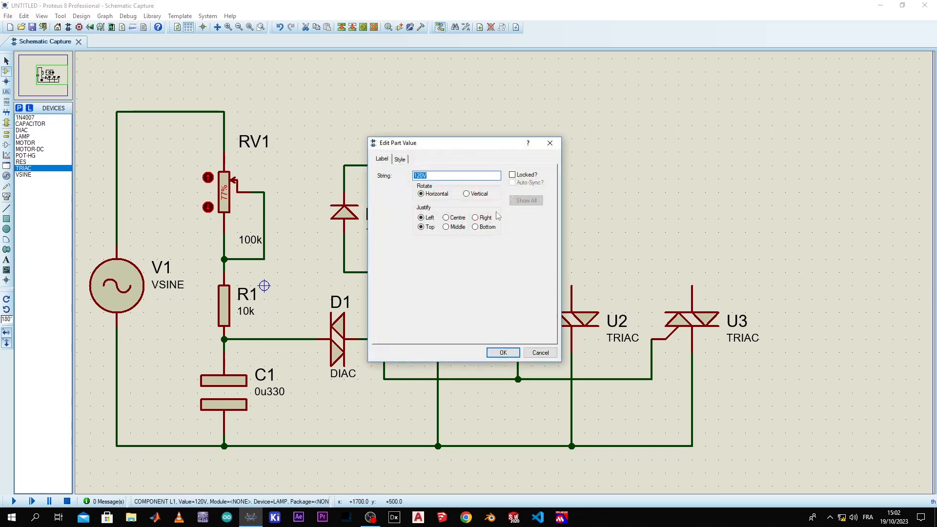
key("Escape")
left_click_drag(497, 213, 482, 211)
Step: Move the diode, lamp and motor group above triac U2 and wire its lower junction to U2's upper terminal
left_click_drag(585, 139, 304, 285)
left_click_drag(385, 247, 518, 219)
left_click(697, 68)
left_click(571, 245)
left_click(571, 286)
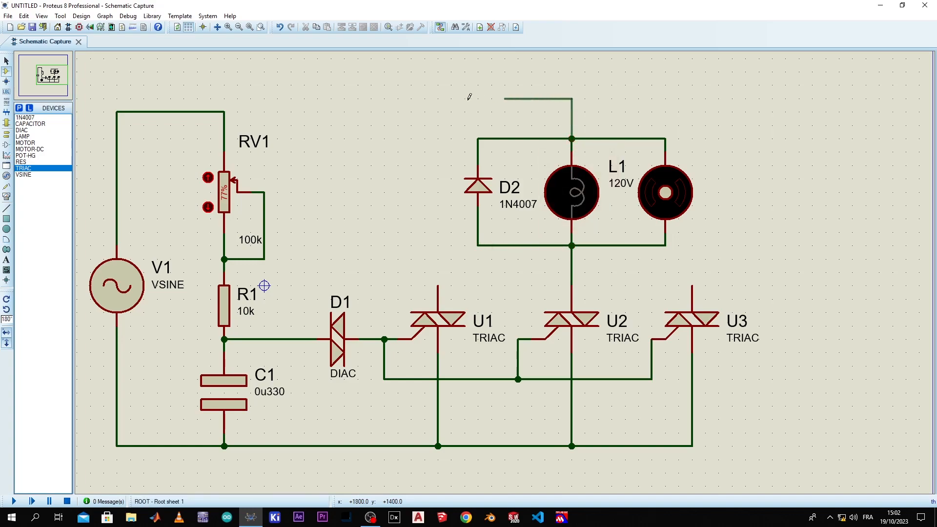
Step: Wire the load group's upper junction to the supply line at RV1, and join the upper terminals of U1 and U3 to U2's
left_click(224, 112)
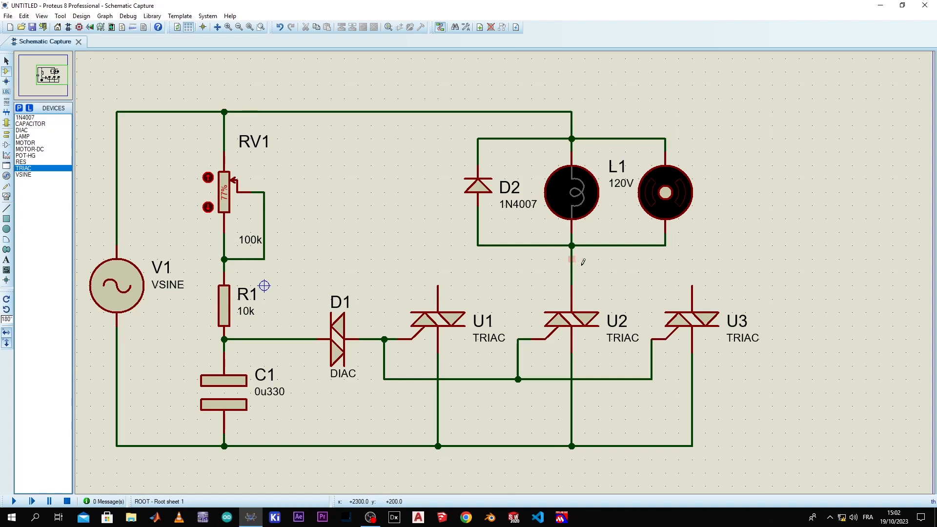
left_click(692, 286)
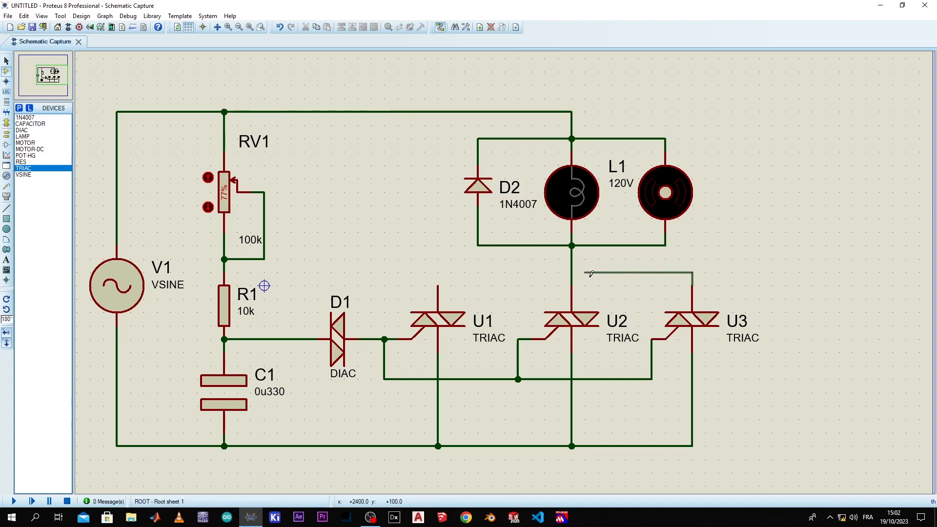
left_click(437, 286)
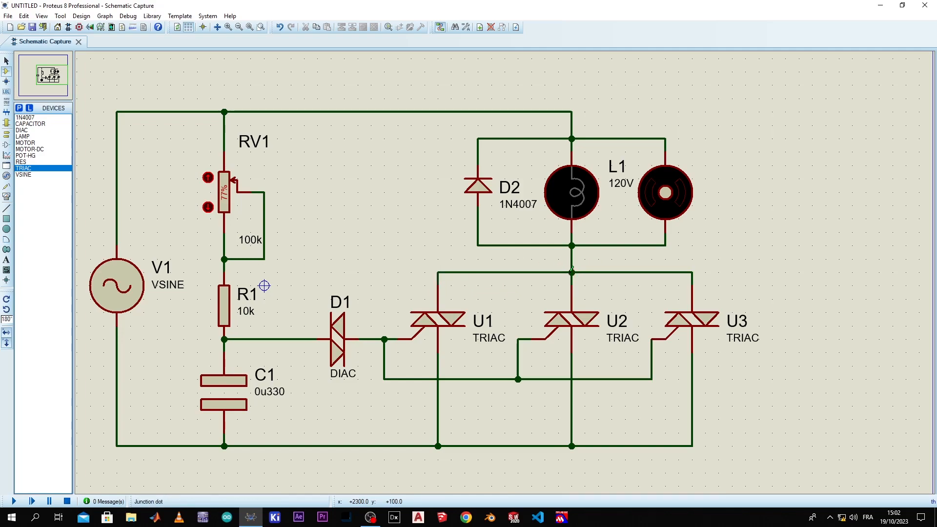
Step: Insert an AC ammeter in series in the upper supply wire between RV1 and the diode, lamp and motor group
scroll(572, 268, "down", 1)
left_click(629, 282)
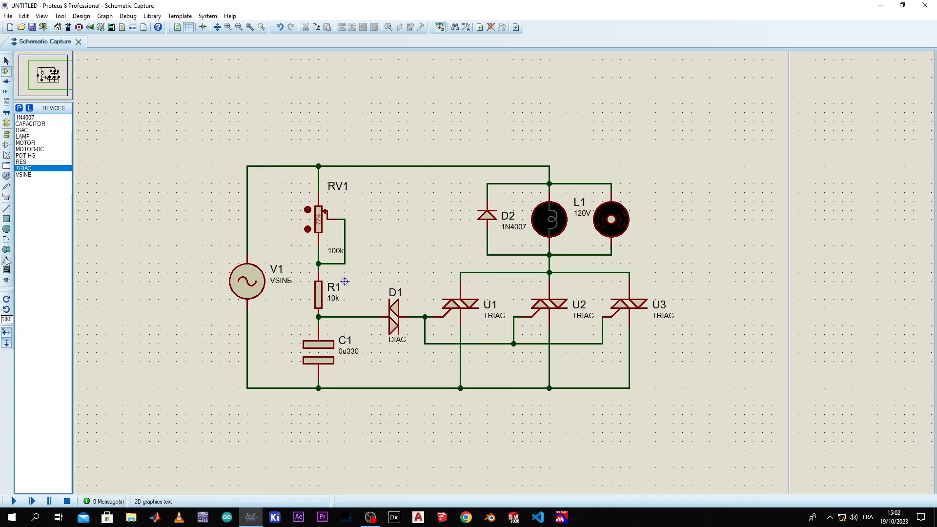
left_click(6, 196)
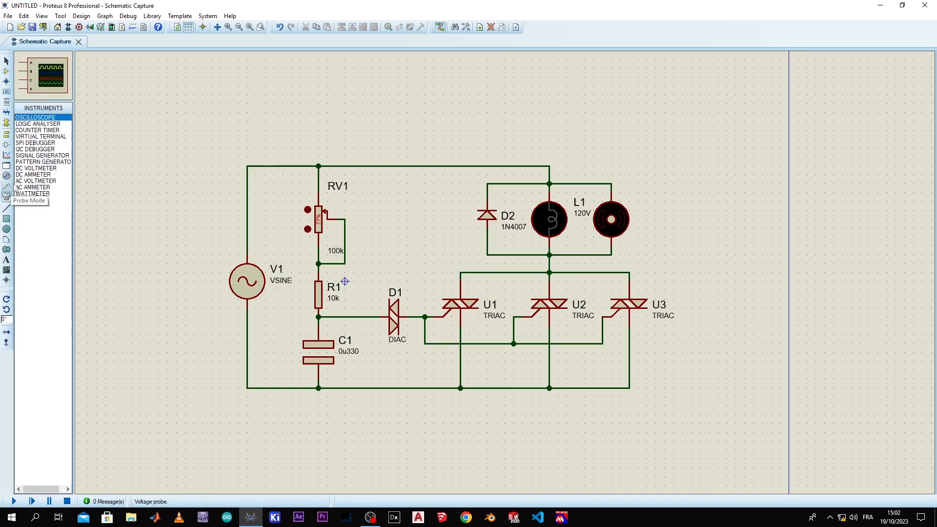
left_click(26, 182)
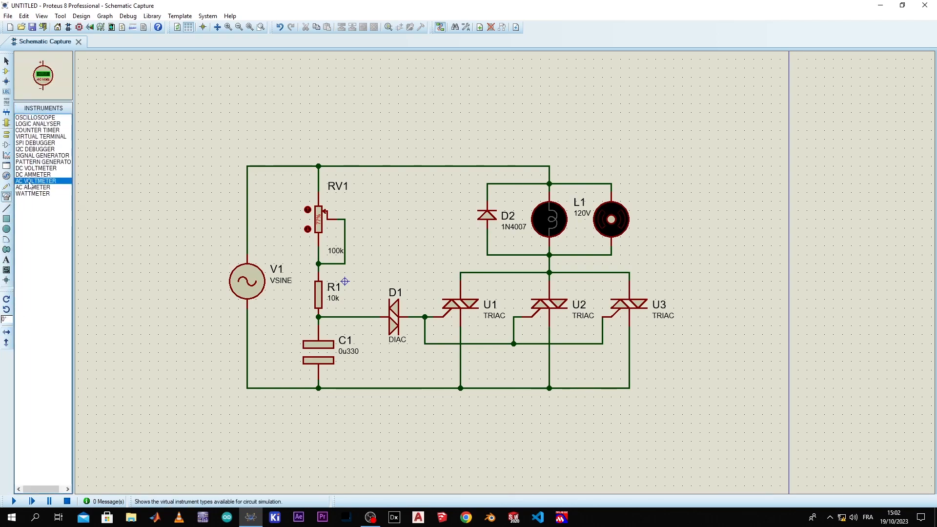
left_click(33, 188)
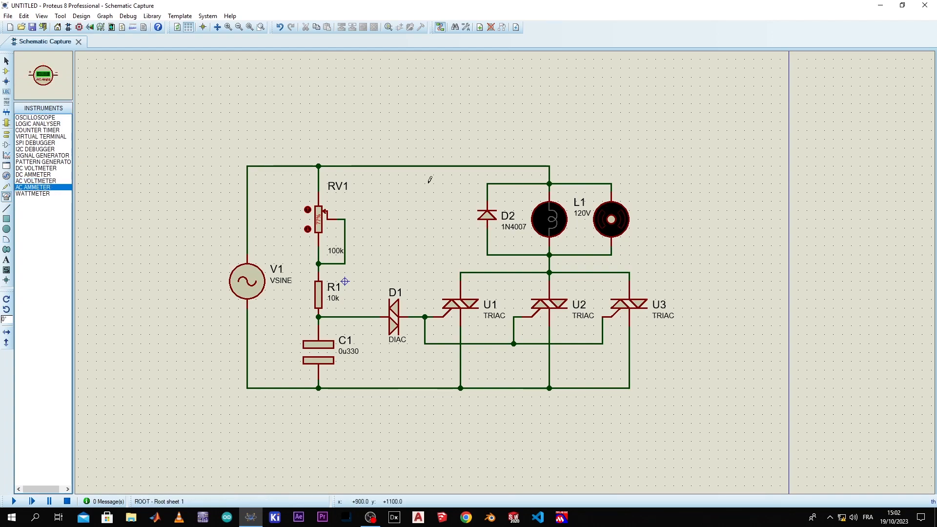
left_click(430, 166)
left_click(425, 166)
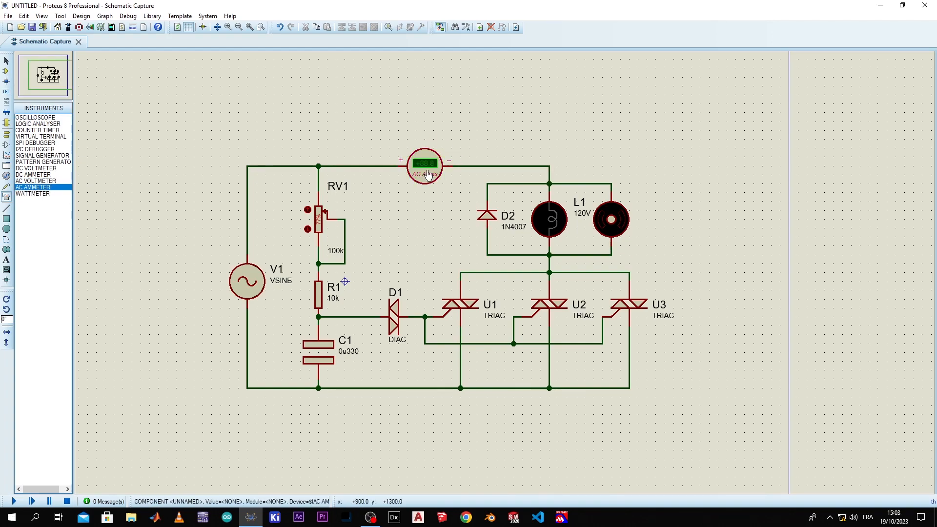
Step: Run the simulation and examine the ammeter, lamp, motor and current flow through the three triacs
scroll(427, 166, "up", 2)
scroll(506, 268, "down", 2)
scroll(537, 318, "up", 1)
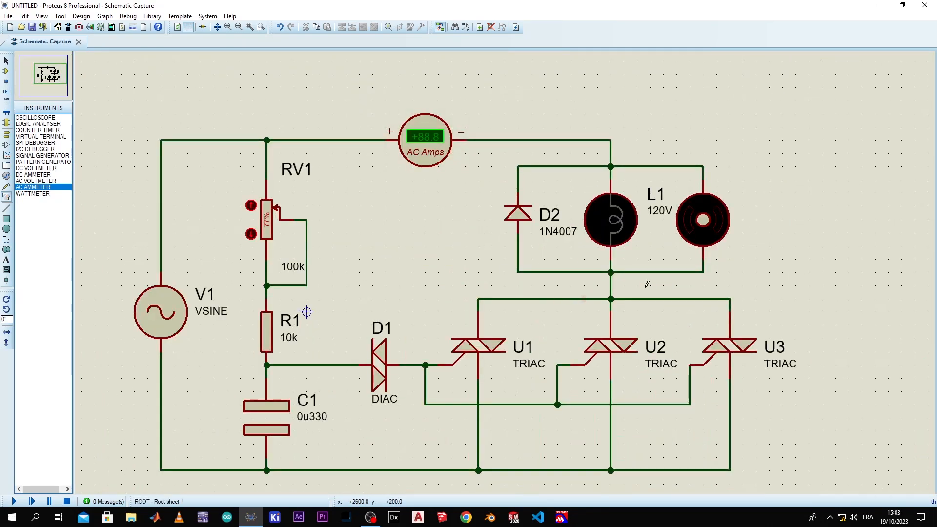
left_click(14, 501)
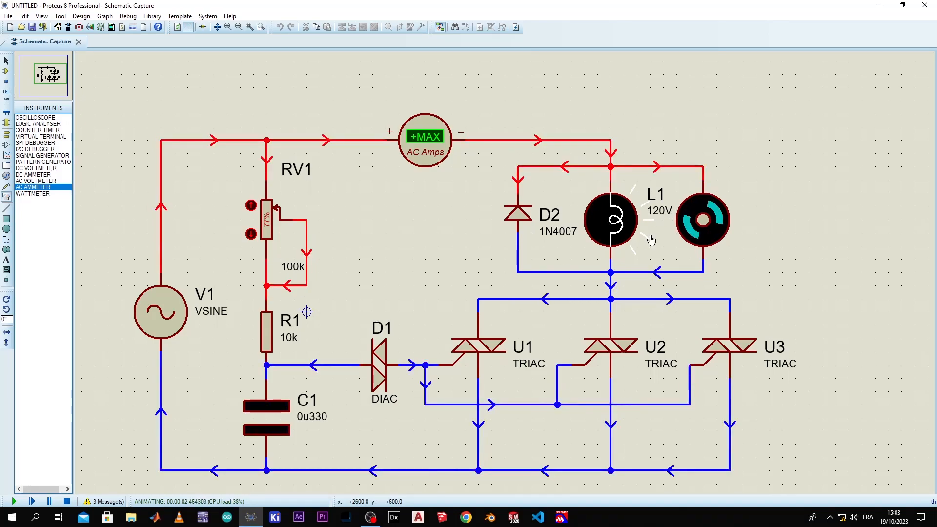
scroll(576, 259, "down", 1)
scroll(671, 212, "up", 3)
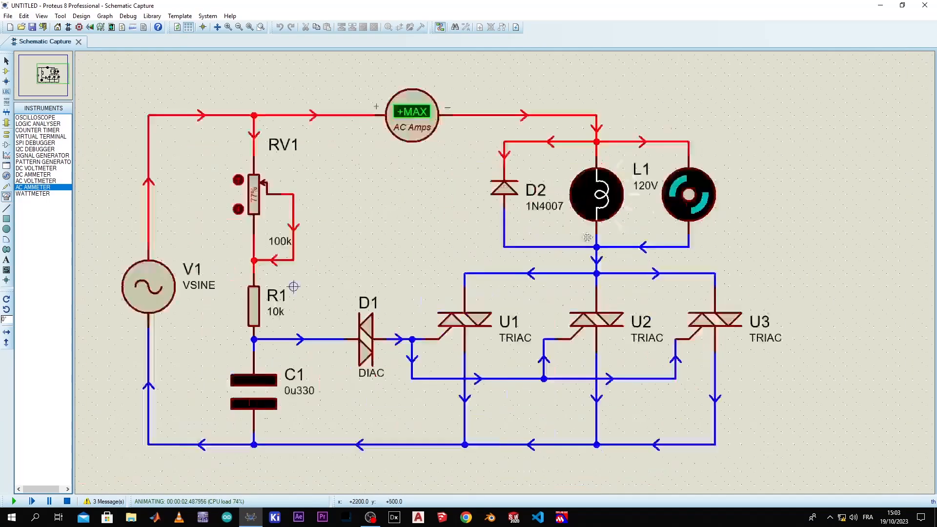
left_click(595, 225)
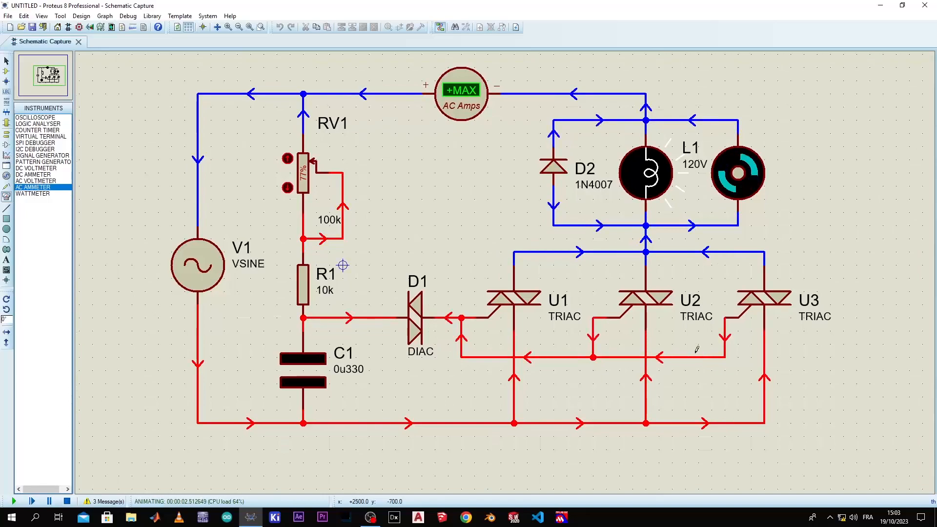